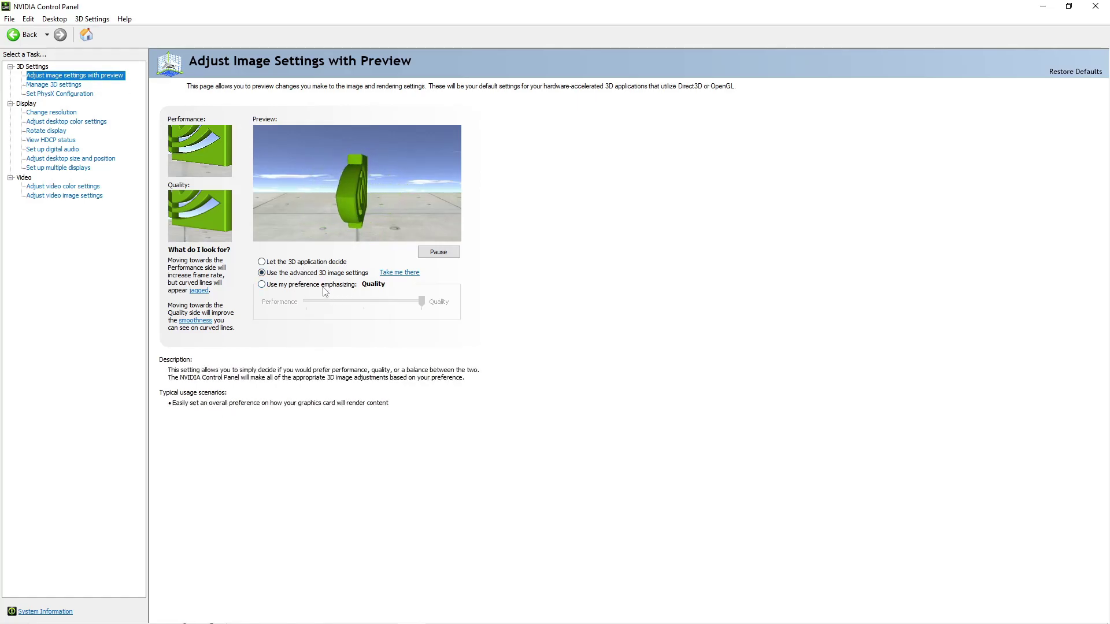
Try the image preference emphasis at Performance, Balanced and Quality, and return to using the advanced 3D image settings
left_click(276, 284)
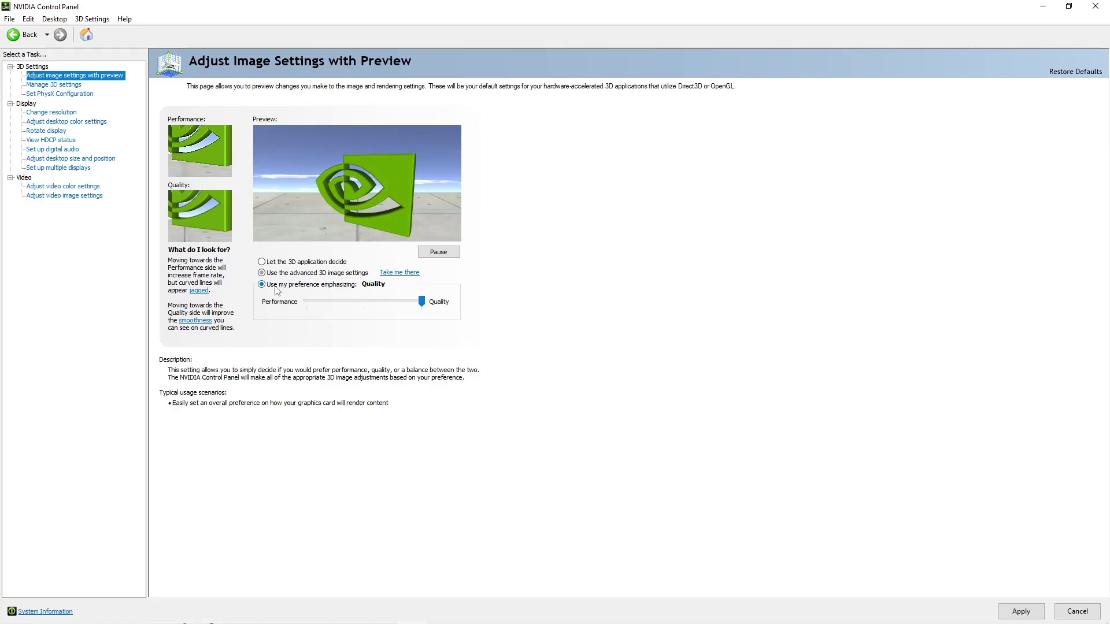
left_click(421, 301)
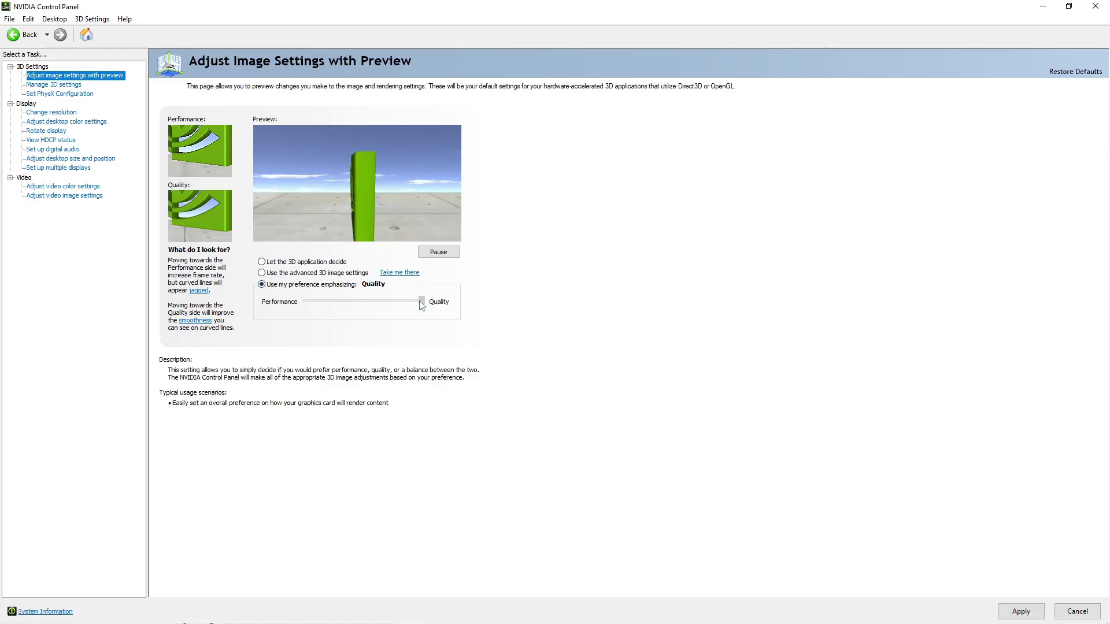
left_click_drag(424, 306, 307, 302)
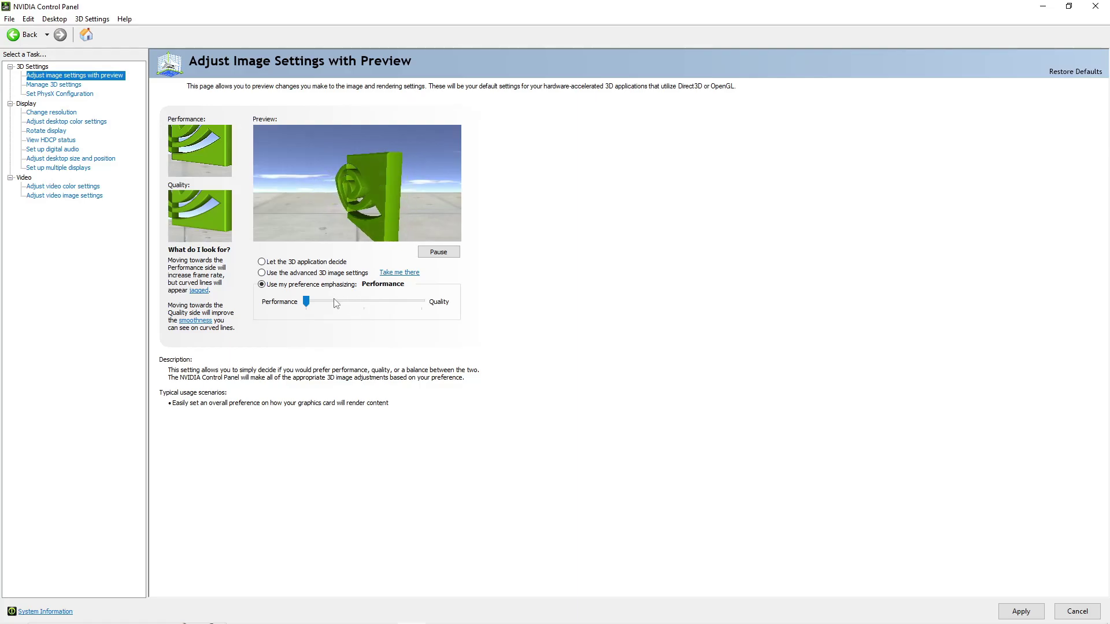
left_click_drag(306, 301, 355, 309)
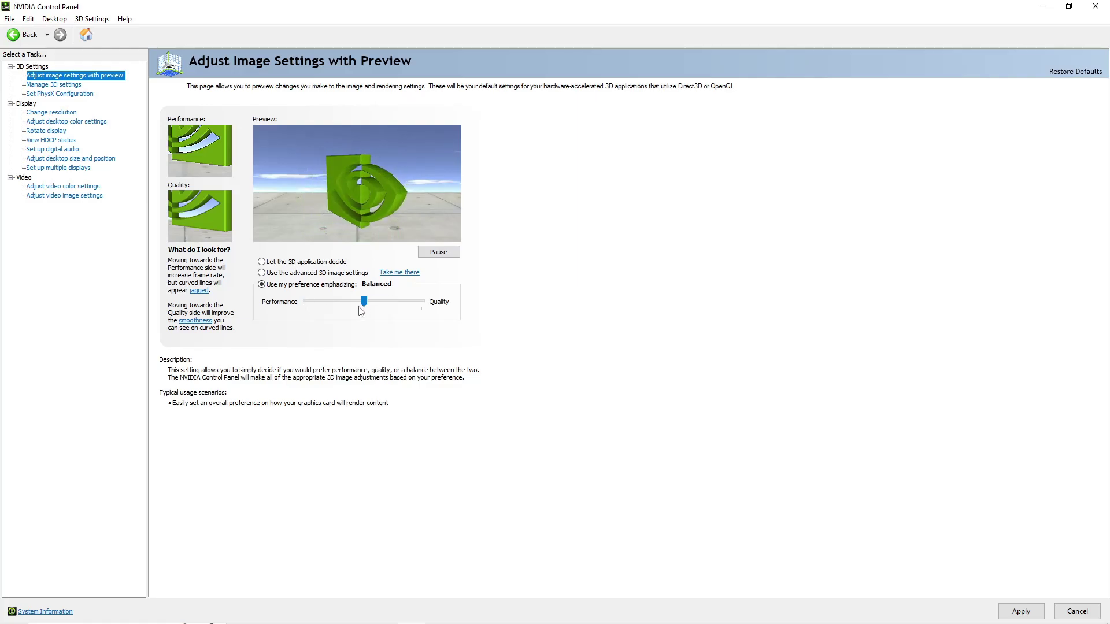
left_click(392, 300)
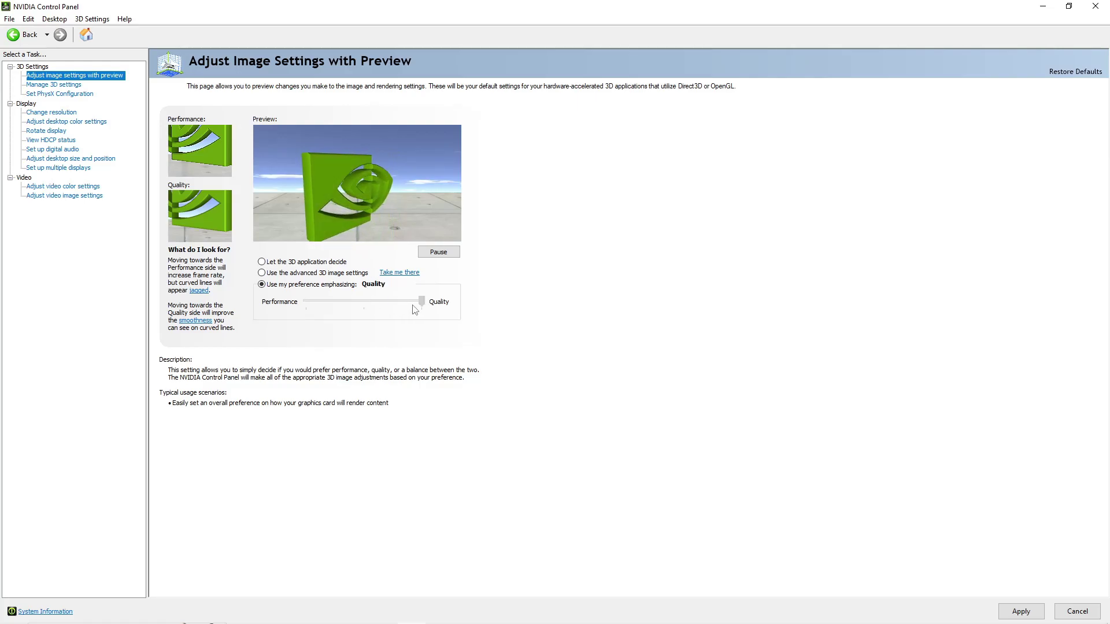
left_click(271, 275)
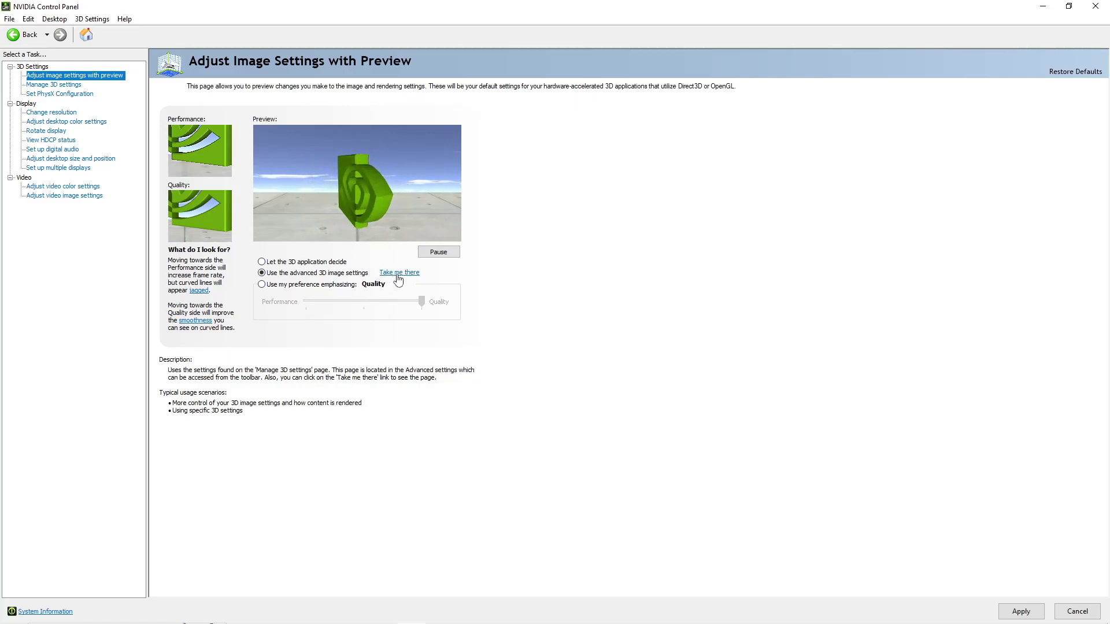
Open the Manage 3D settings page and review the options for Image Sharpening and Antialiasing - Setting in the global settings
left_click(72, 86)
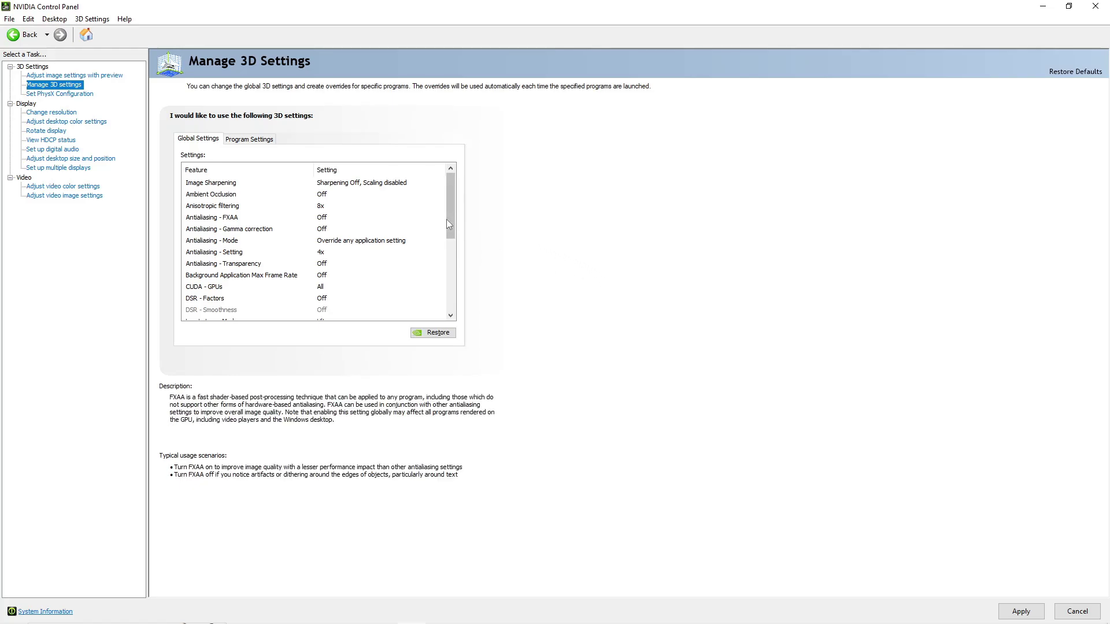
left_click_drag(452, 225, 454, 190)
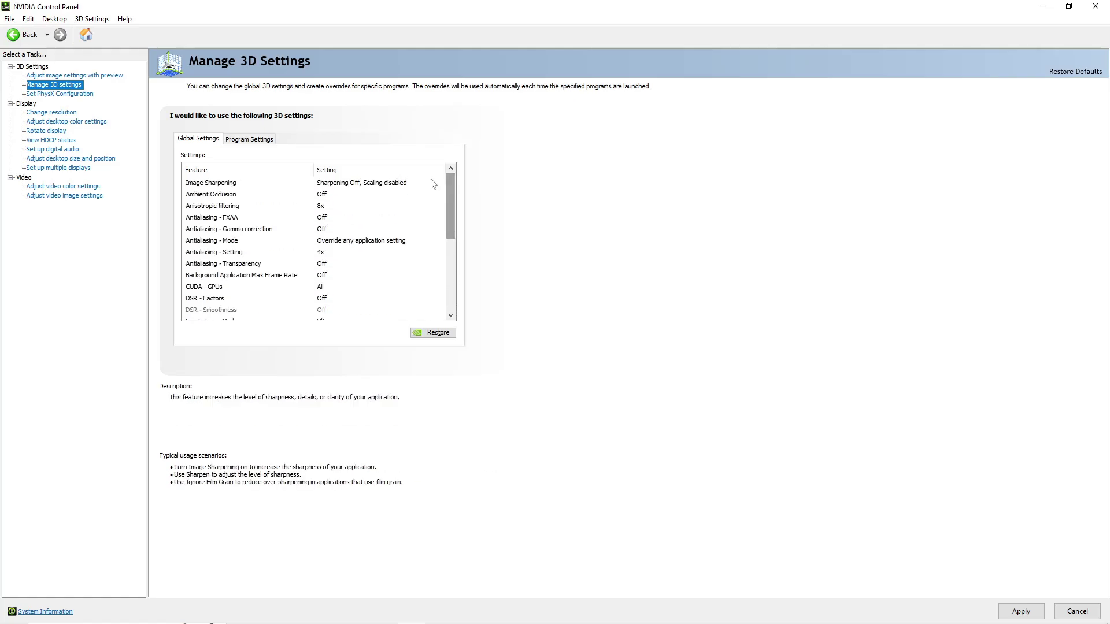
left_click(239, 184)
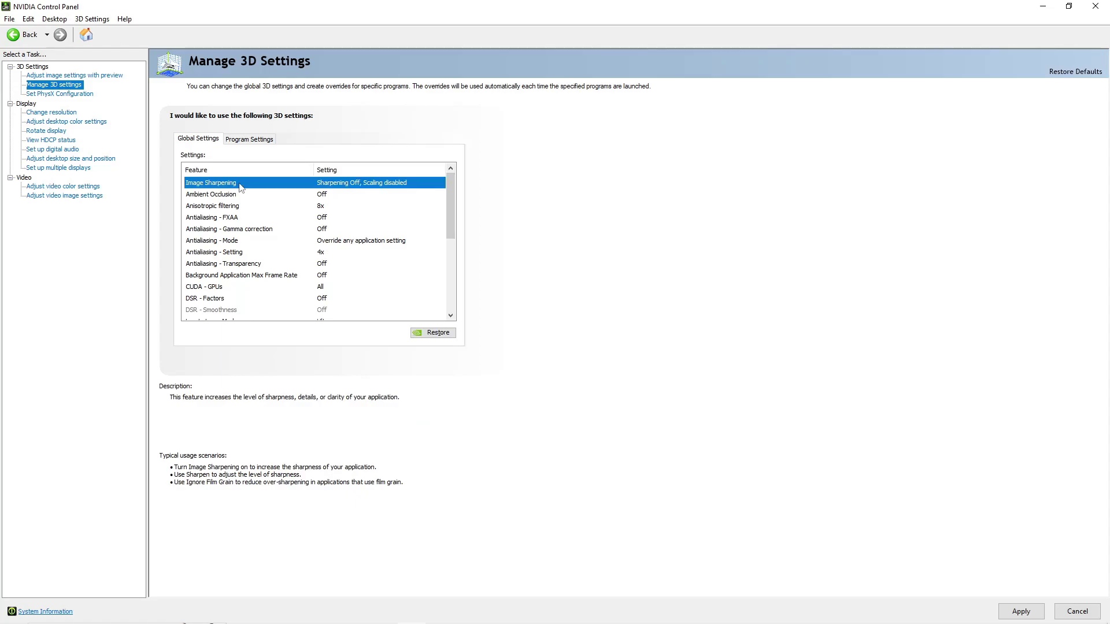
left_click(375, 184)
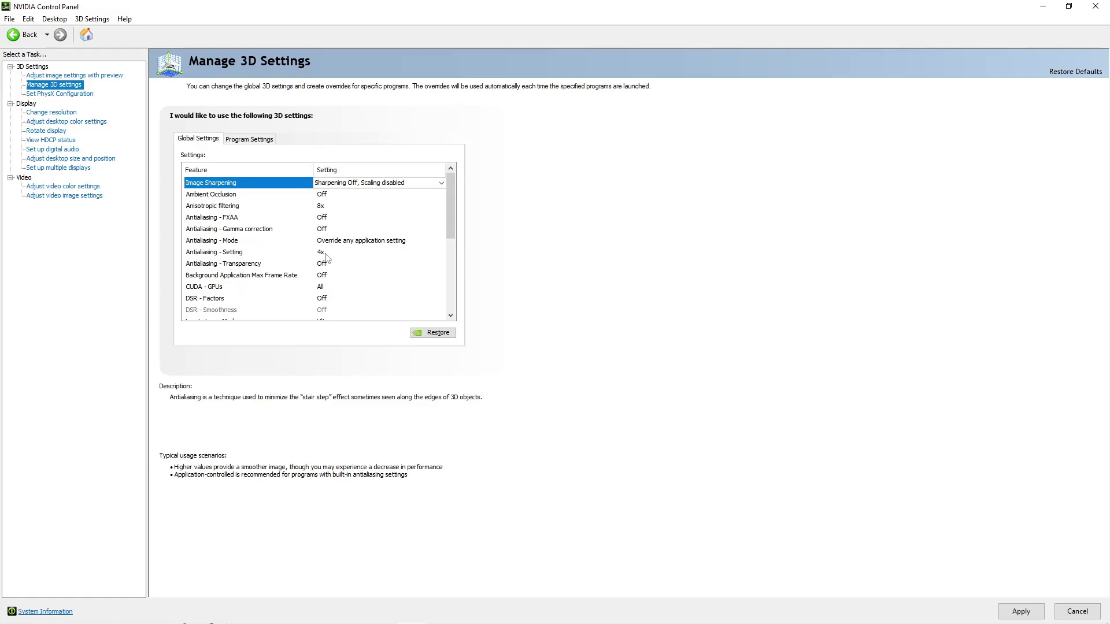
left_click(348, 254)
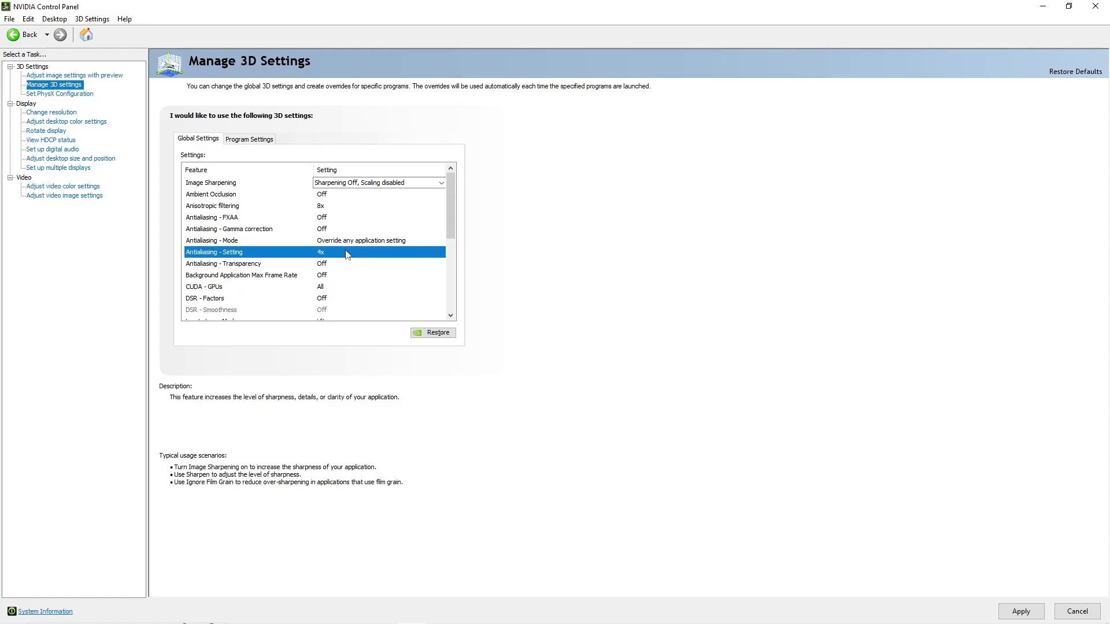
left_click(399, 254)
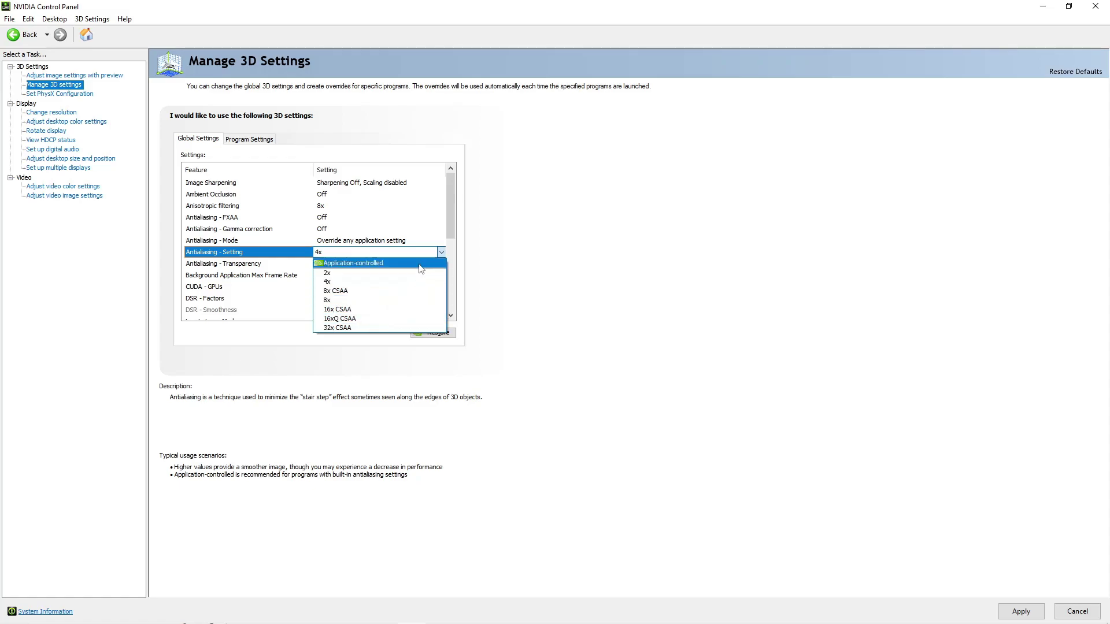
left_click(437, 255)
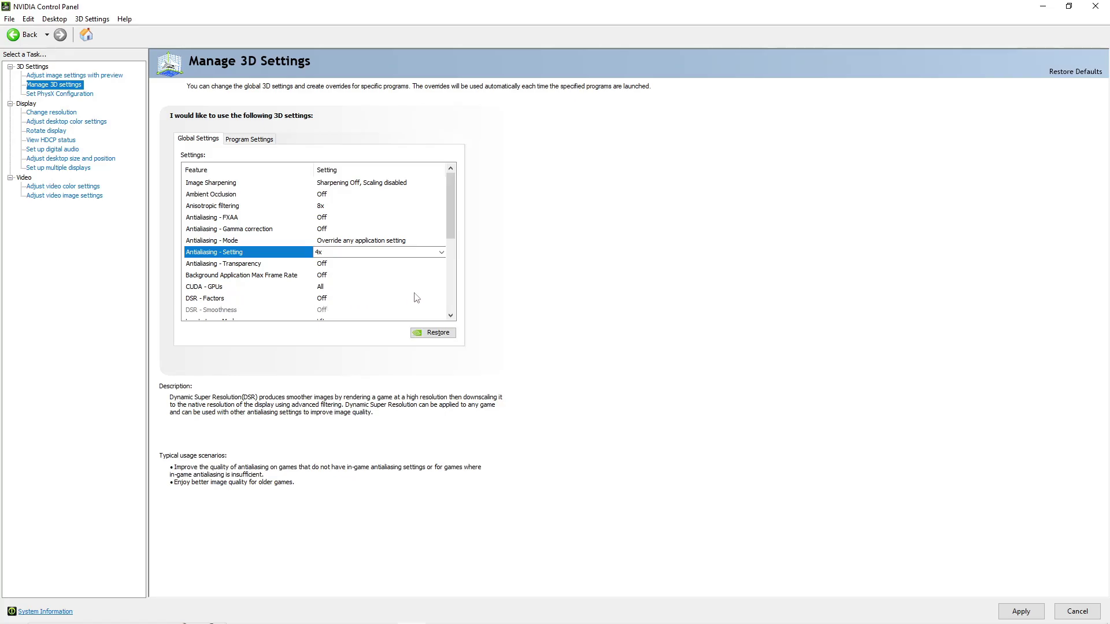
Set Low Latency Mode to Ultra in the global 3D settings
scroll(416, 298, "down", 3)
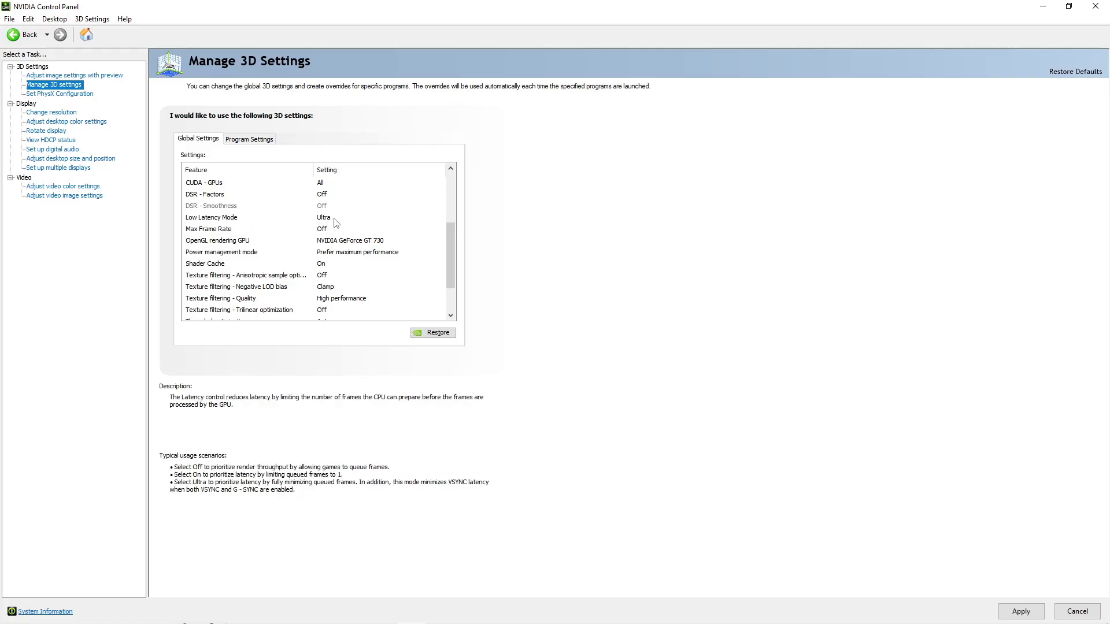
left_click(336, 223)
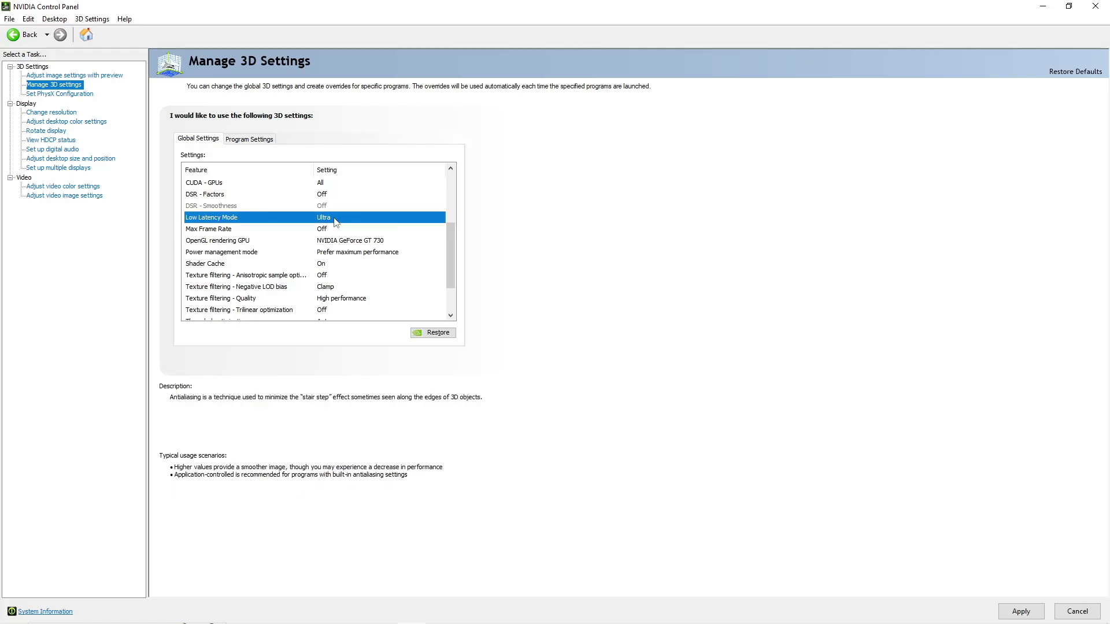
left_click(374, 220)
left_click(375, 220)
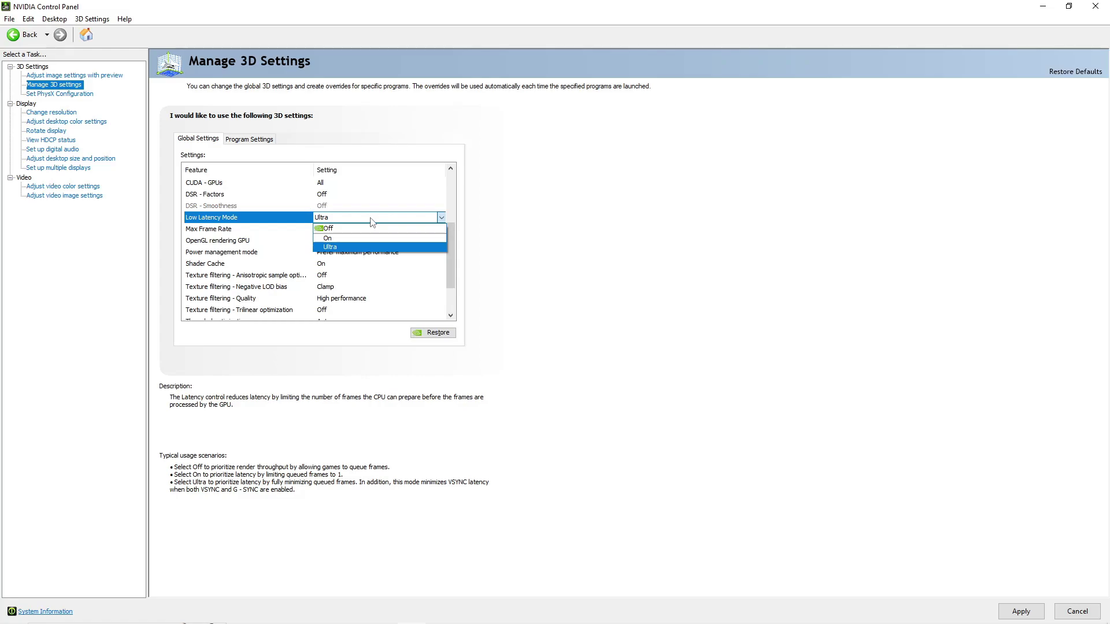
left_click(376, 247)
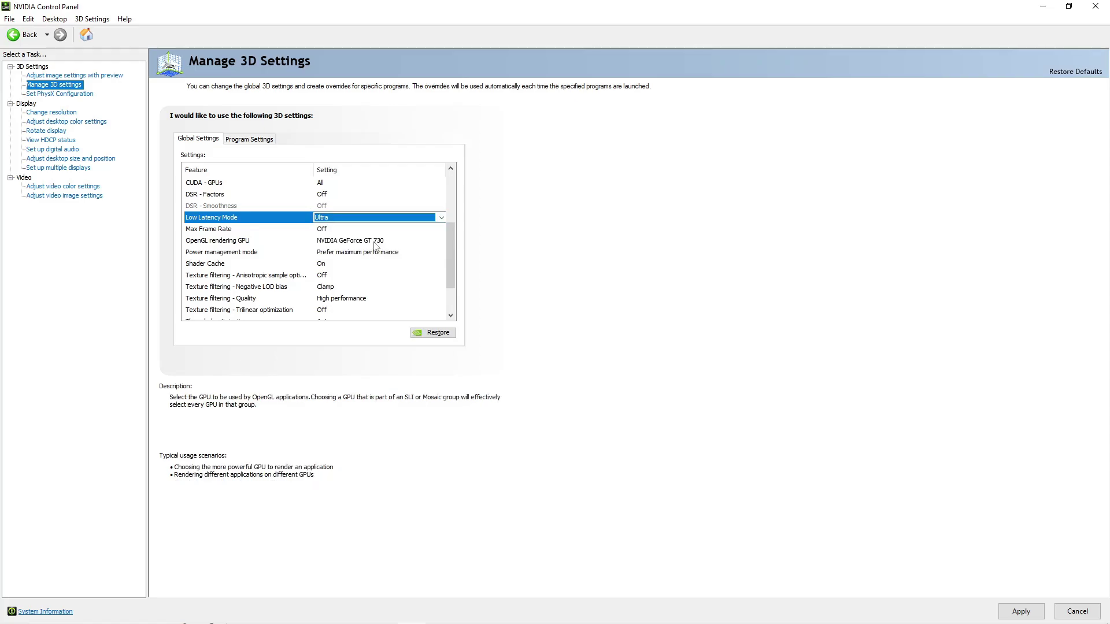
left_click(441, 217)
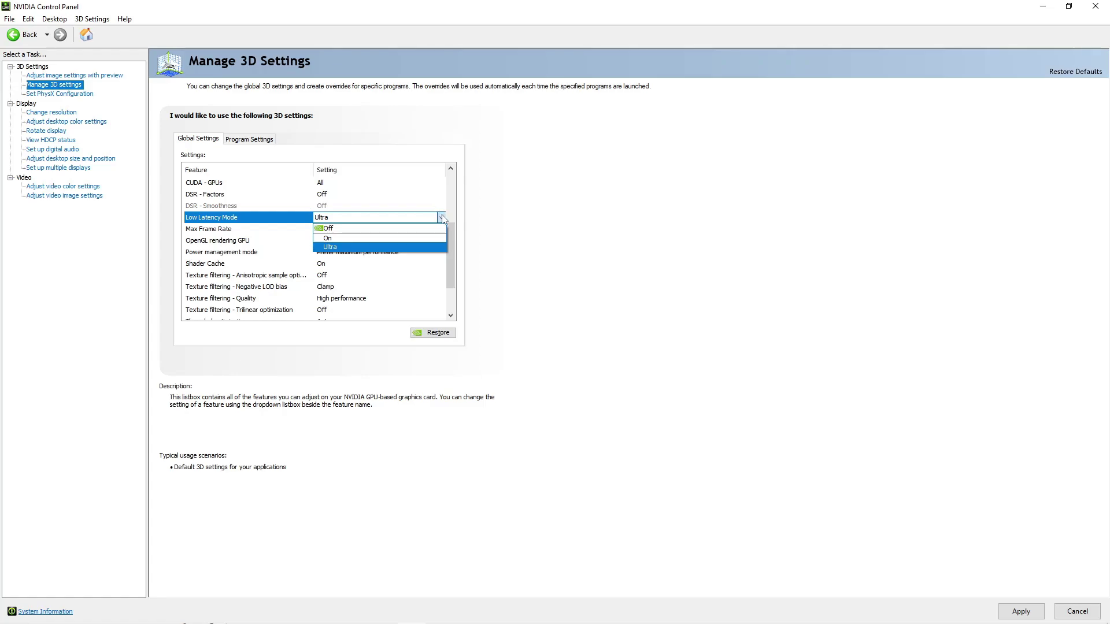
left_click(442, 218)
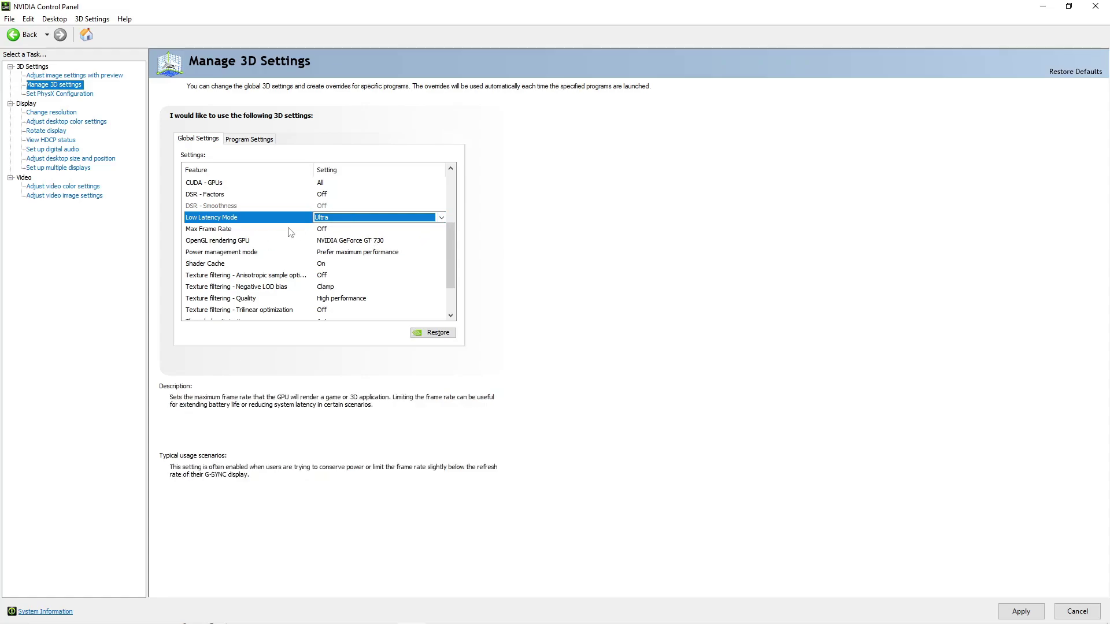
left_click(523, 238)
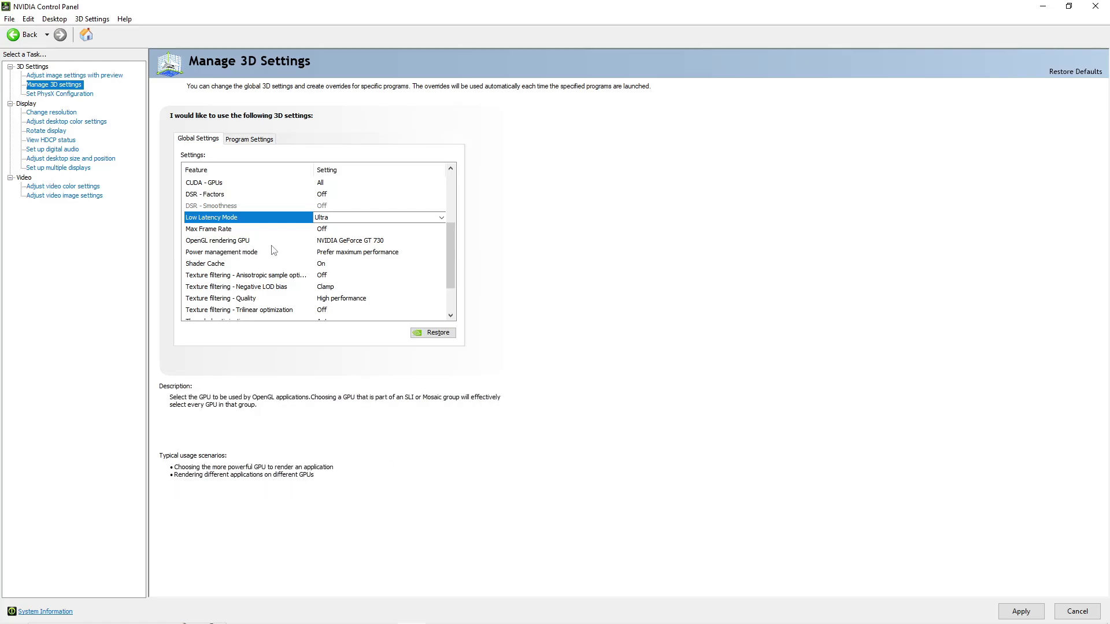
Set the OpenGL rendering GPU to NVIDIA GeForce GT 730 in the global 3D settings
left_click(355, 243)
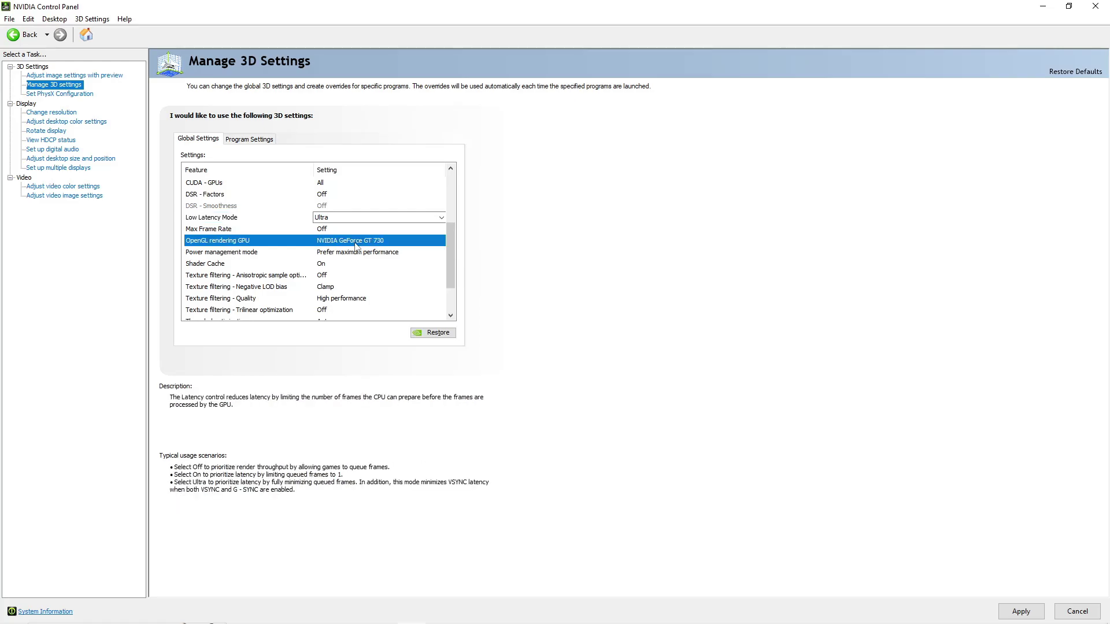
left_click(399, 243)
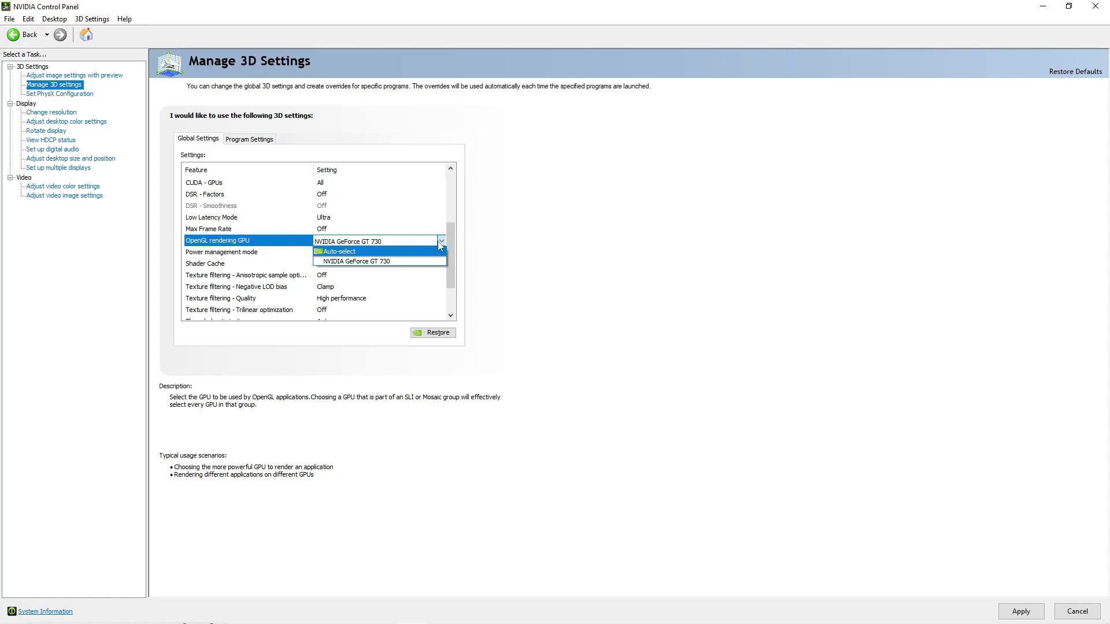
left_click(417, 259)
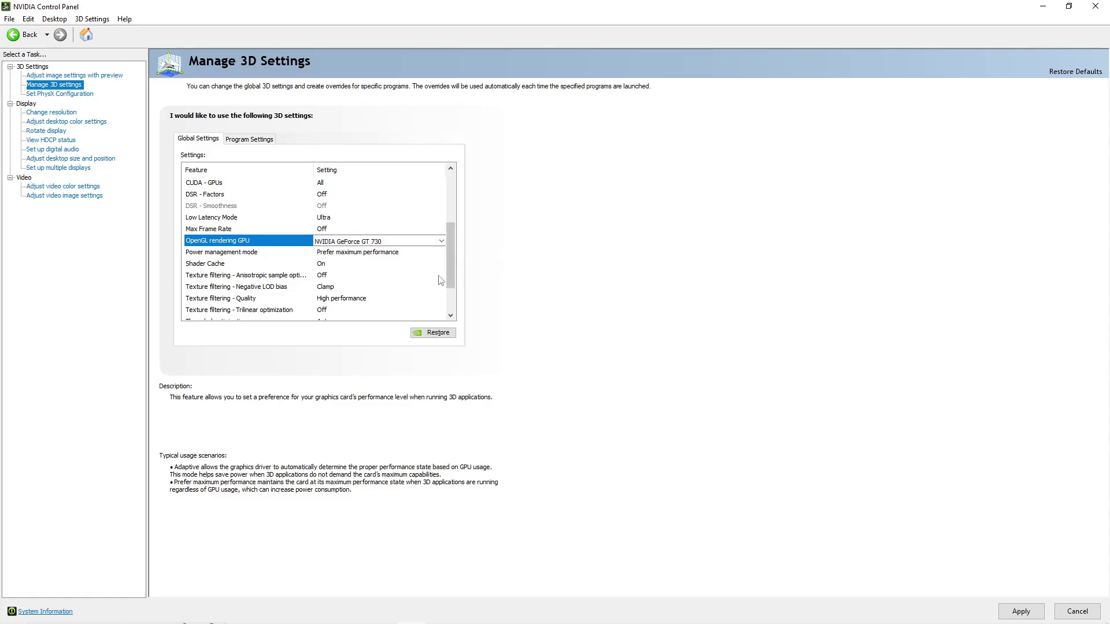
Set Power management mode to Prefer maximum performance in the global 3D settings
left_click(375, 258)
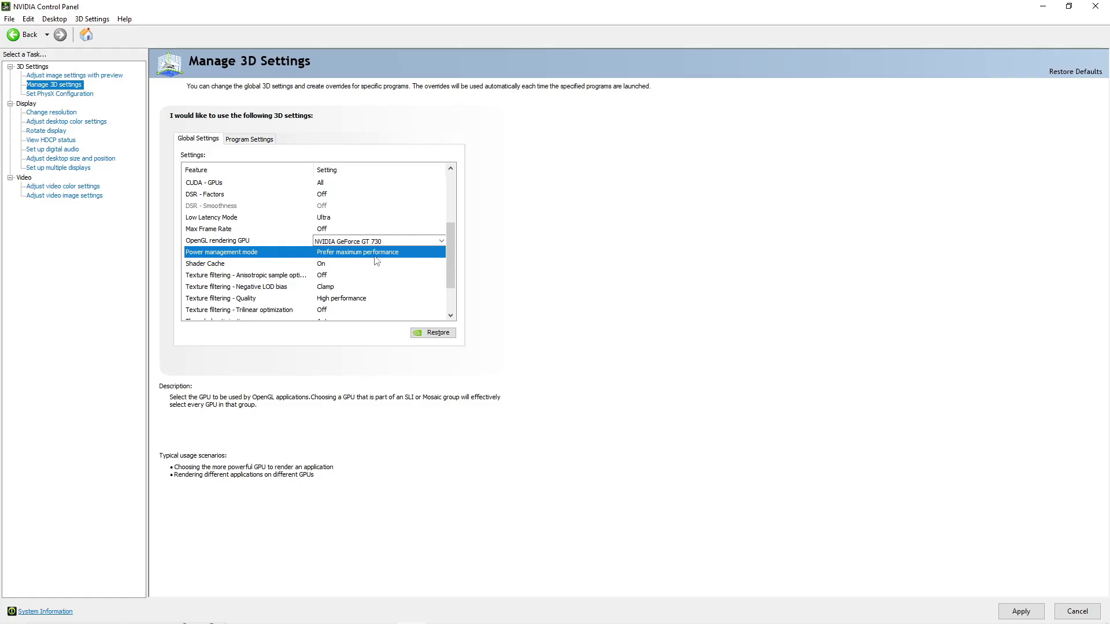
left_click(409, 254)
left_click(408, 254)
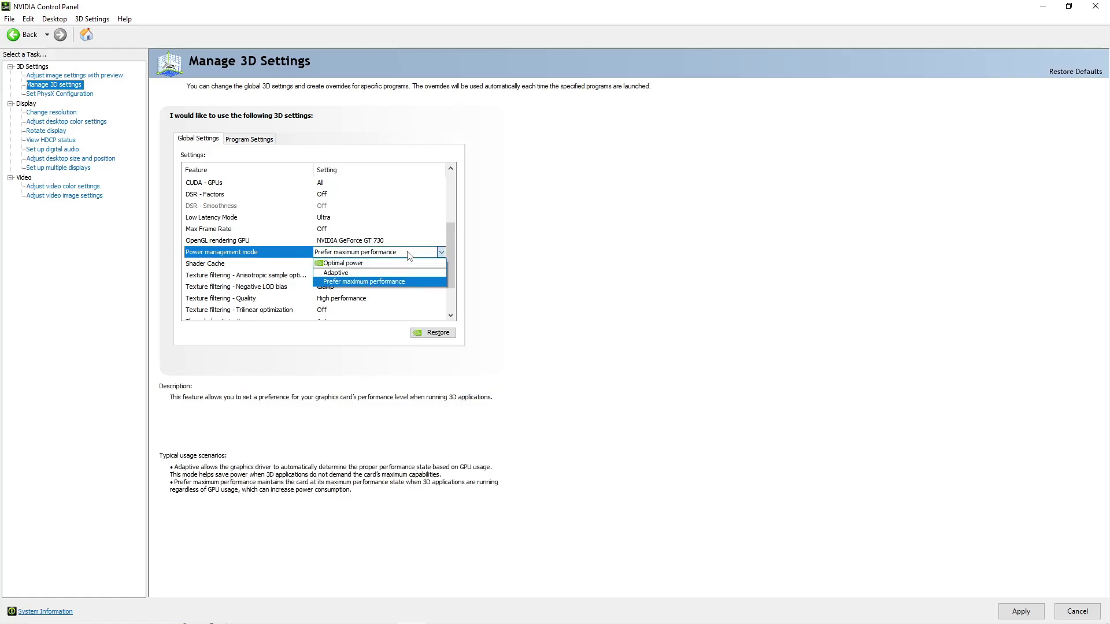
left_click(397, 281)
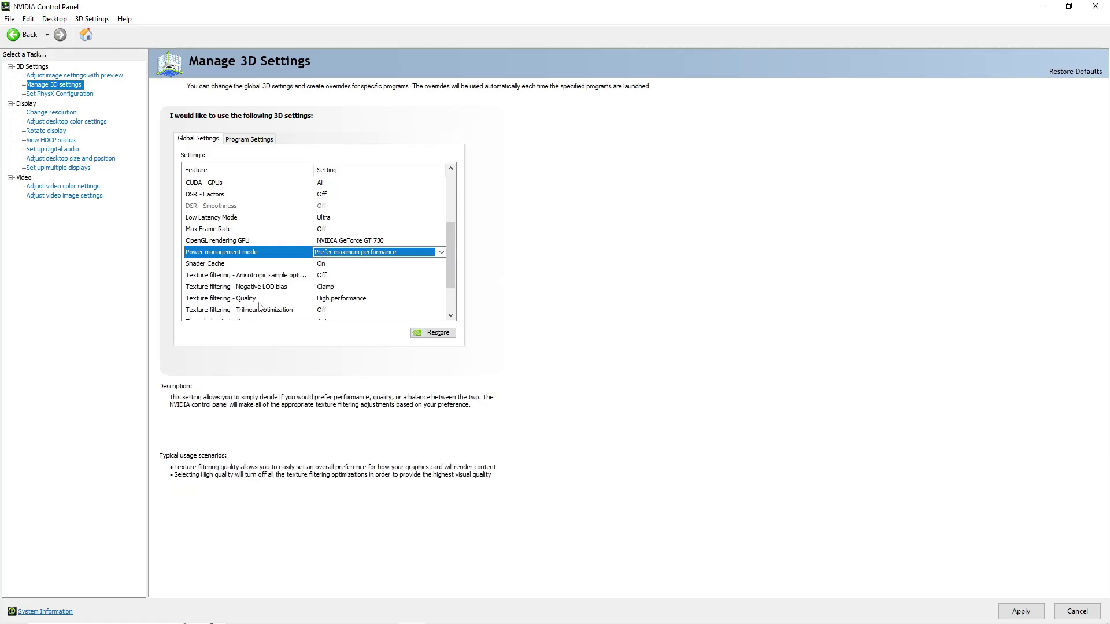
Set Texture filtering - Quality to High performance and apply the global 3D settings
left_click(349, 301)
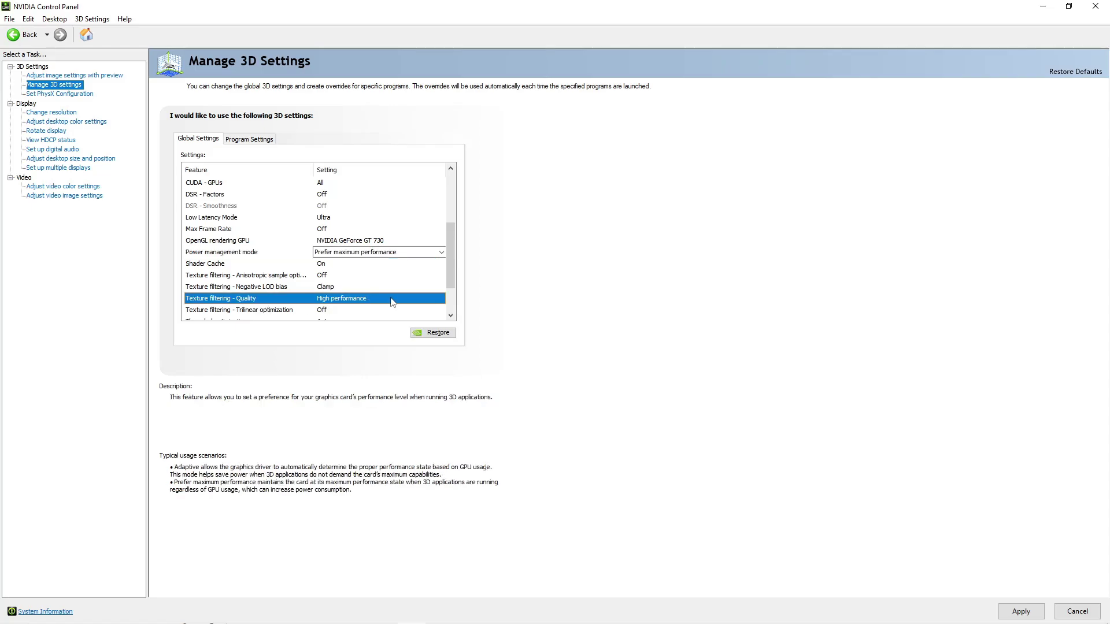
left_click(439, 300)
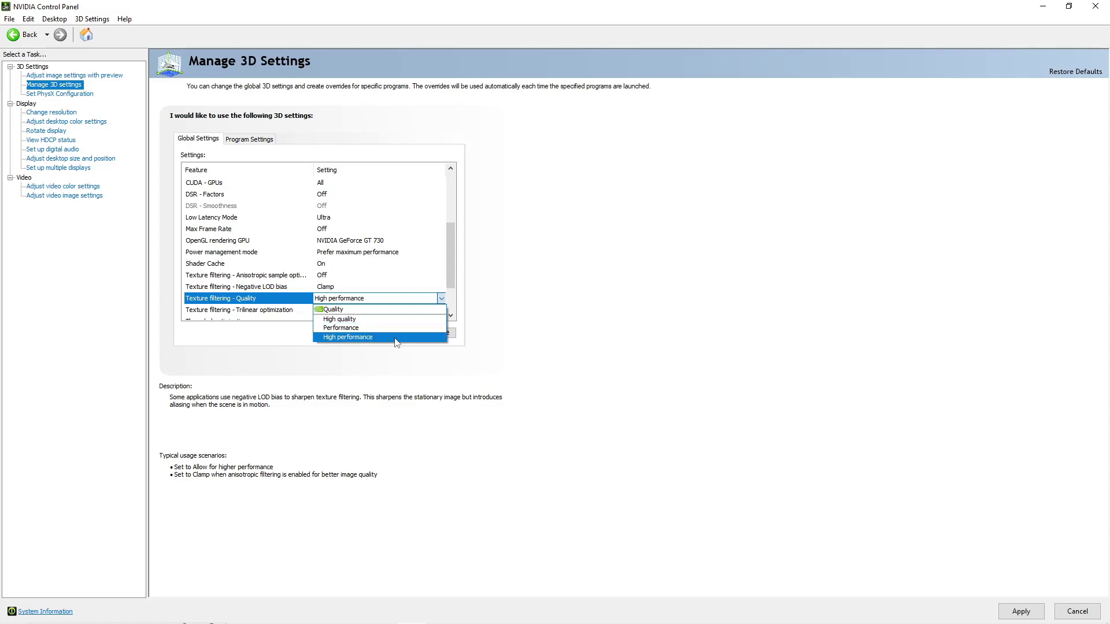
left_click(395, 338)
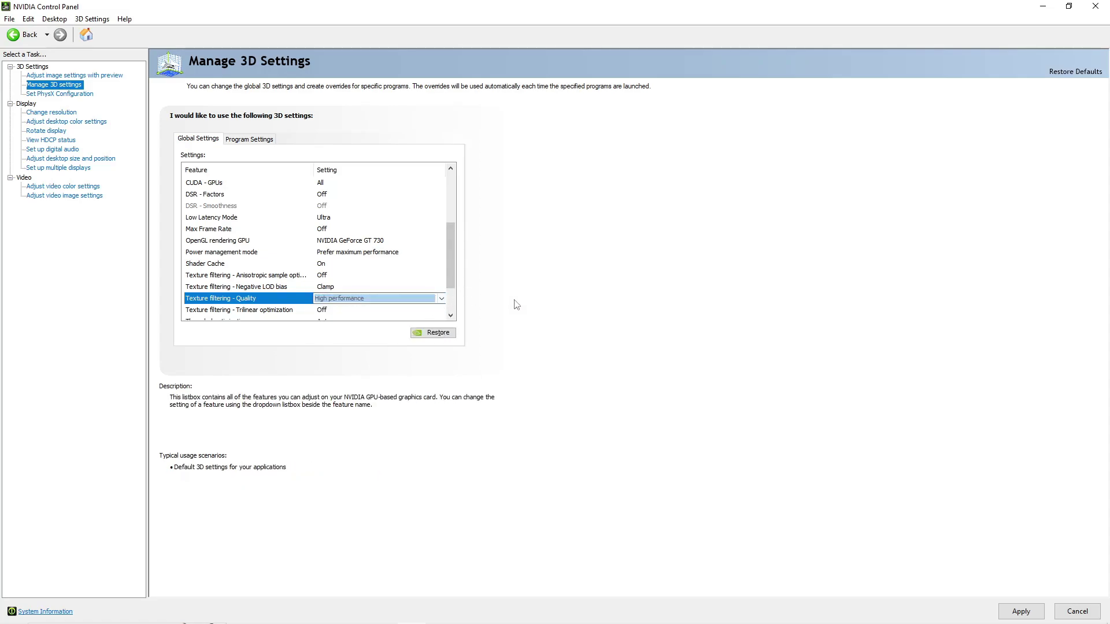
left_click(451, 316)
left_click(450, 316)
left_click(451, 316)
left_click(451, 316)
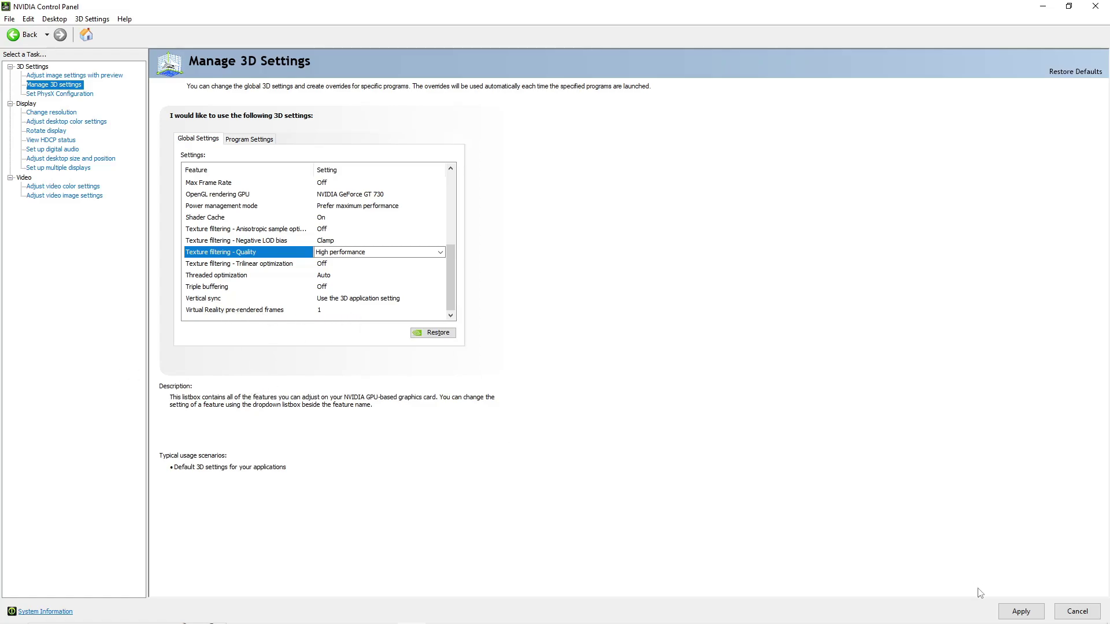
left_click(1019, 612)
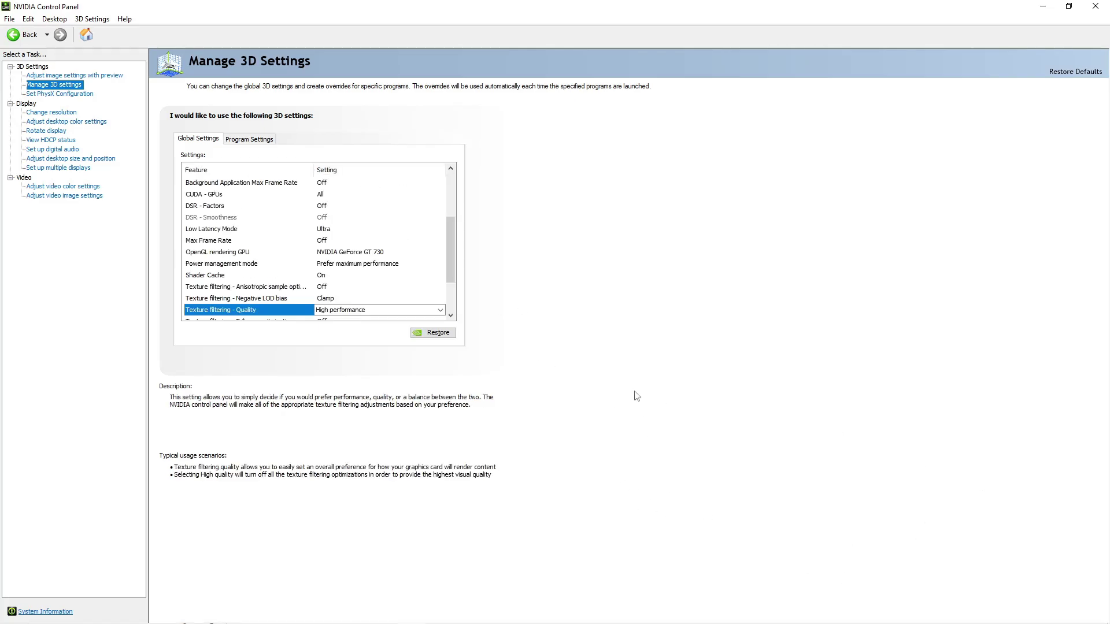
Open the PhysX configuration and choose NVIDIA GeForce GT 730 as the PhysX processor
left_click(58, 96)
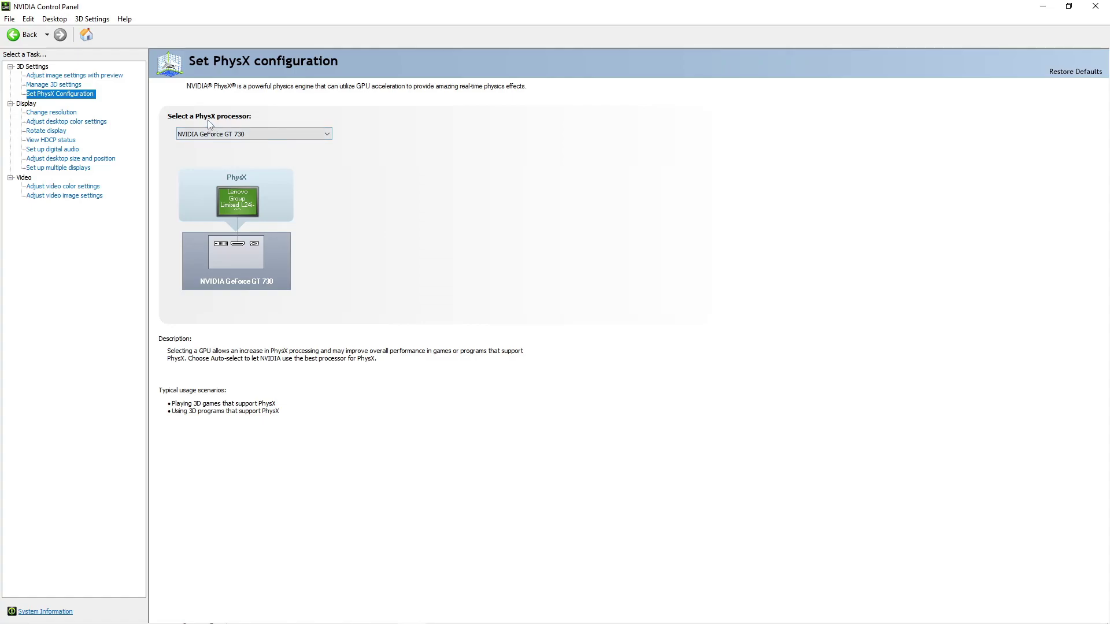
left_click(289, 133)
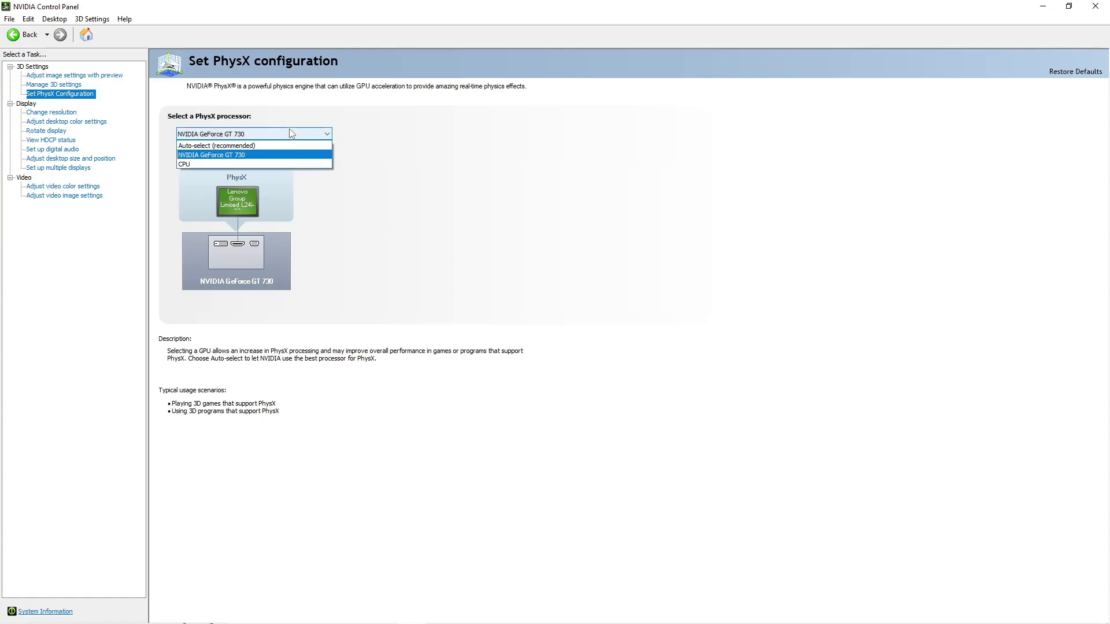
left_click(266, 148)
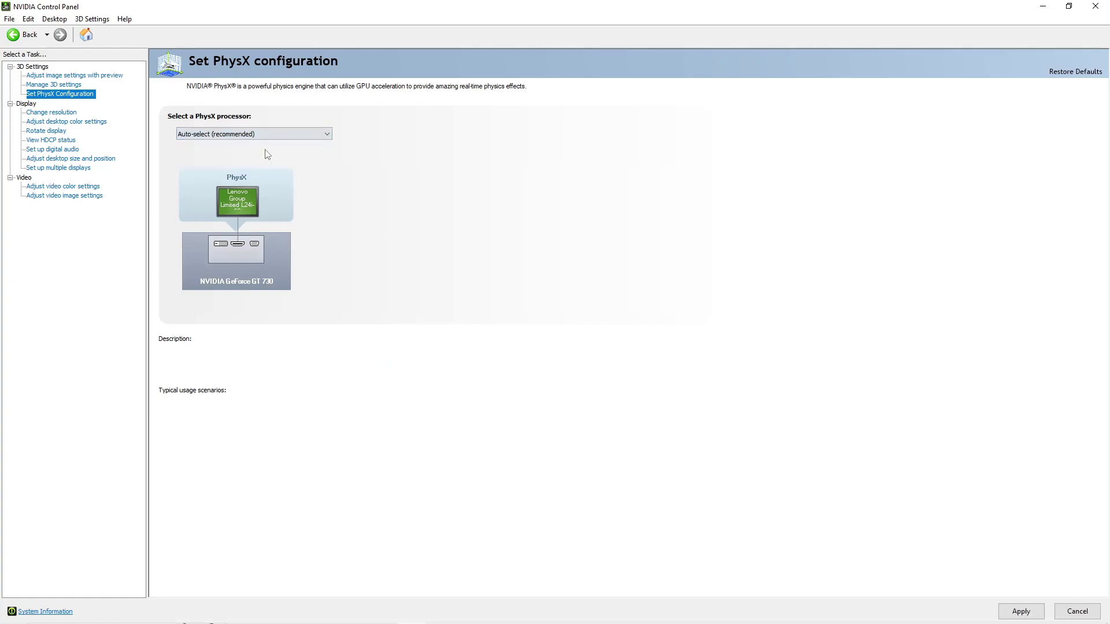
left_click(306, 142)
left_click(304, 153)
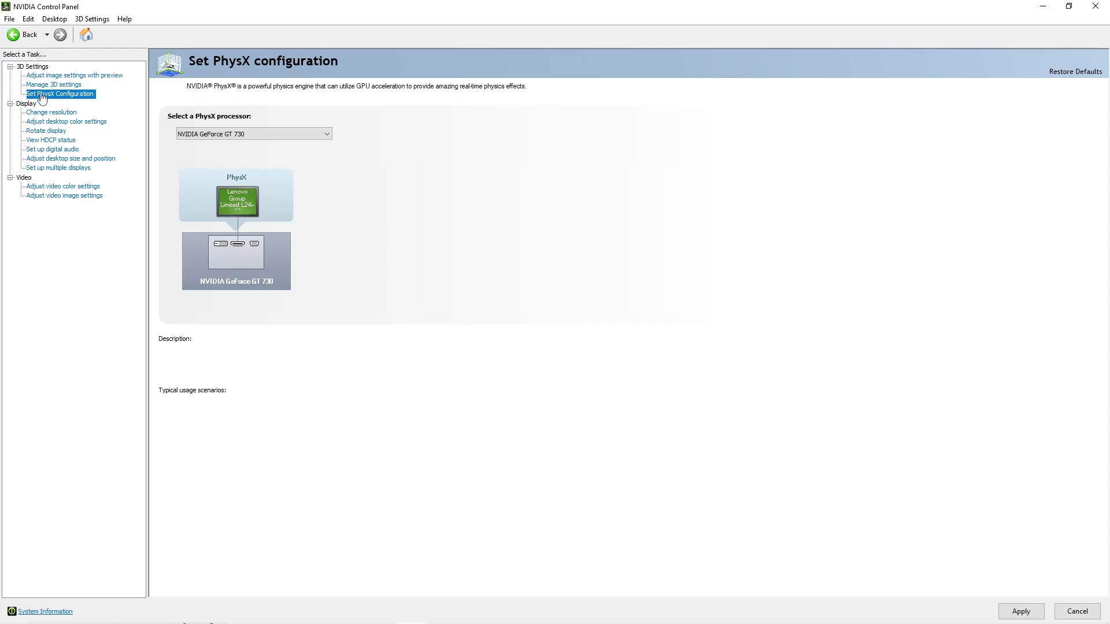
Apply the PhysX change, open the display resolution settings and check the refresh rates offered for the PC 1920 × 1080 resolution
left_click(52, 113)
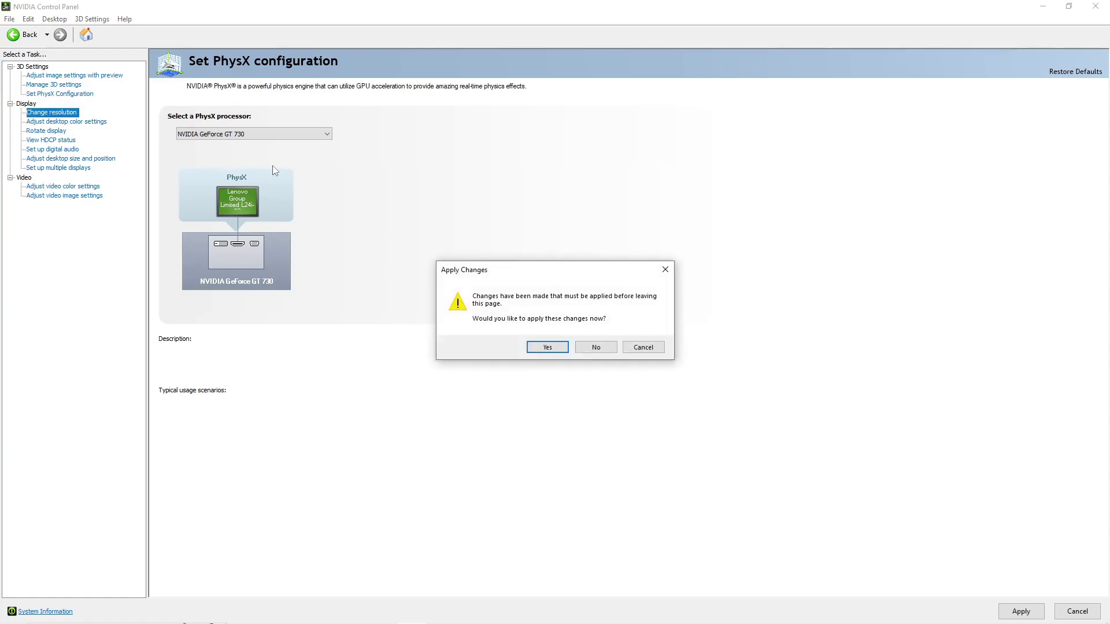
left_click(547, 347)
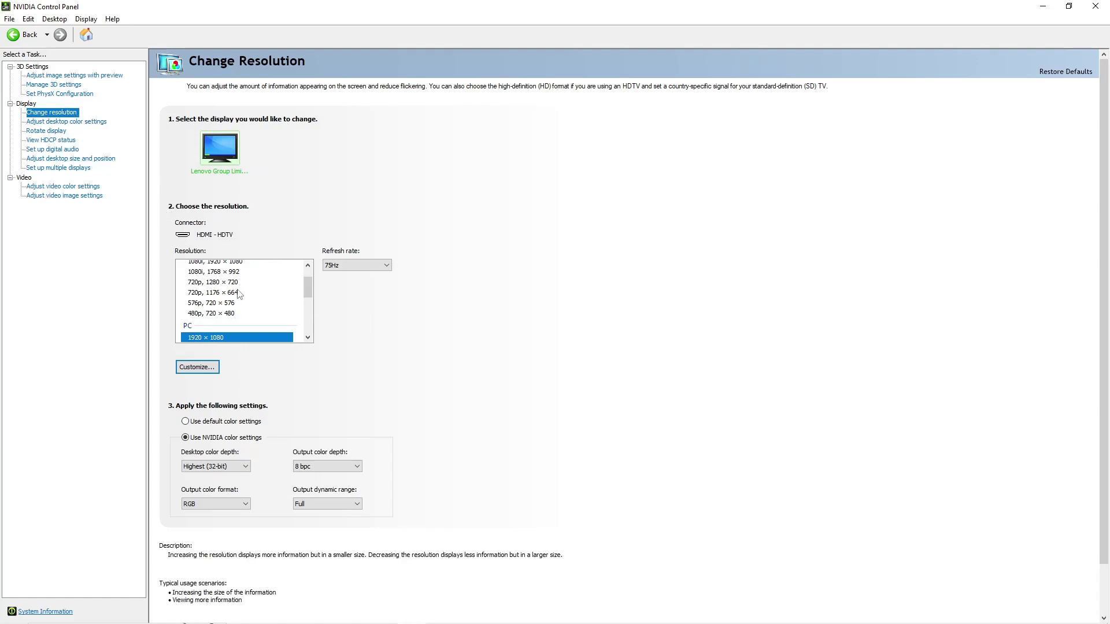
scroll(307, 282, "up", 2)
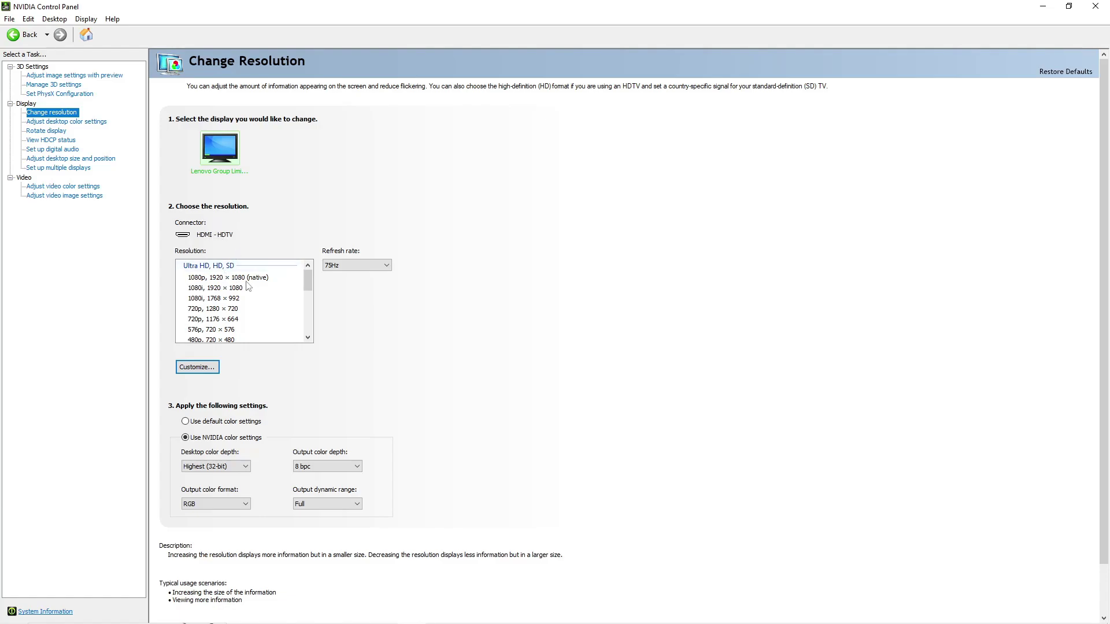
left_click_drag(306, 289, 310, 310)
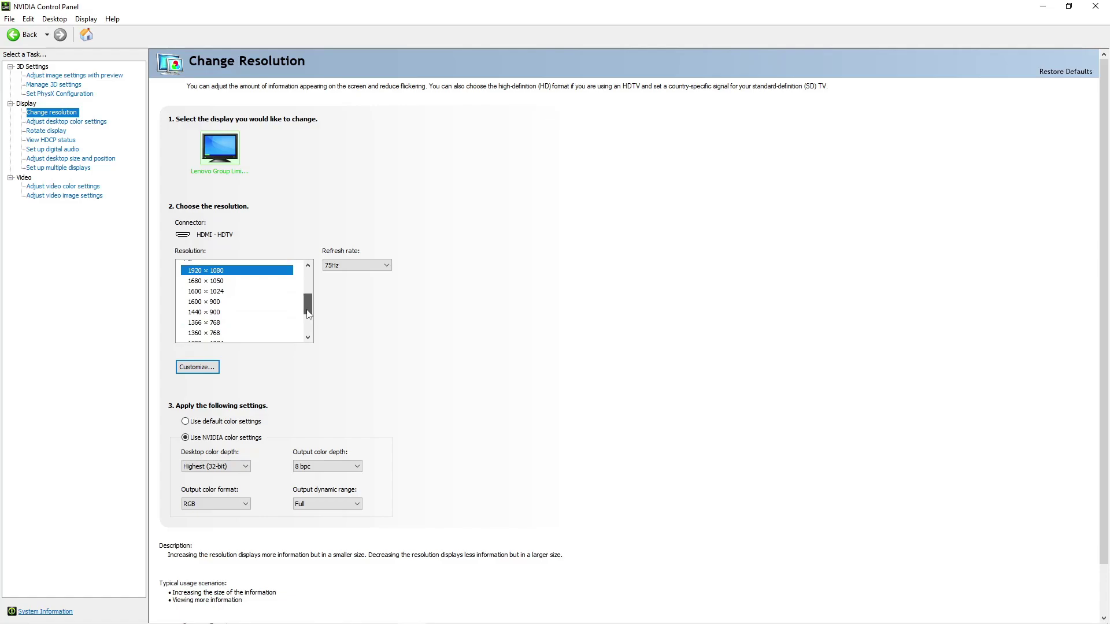
left_click_drag(308, 313, 308, 310)
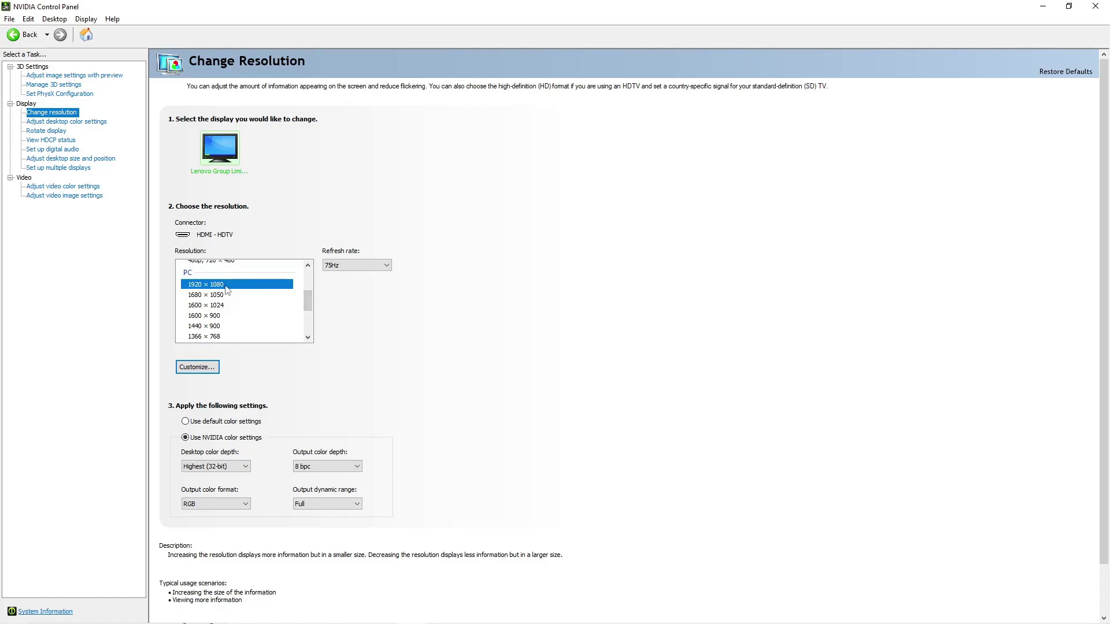
left_click(352, 267)
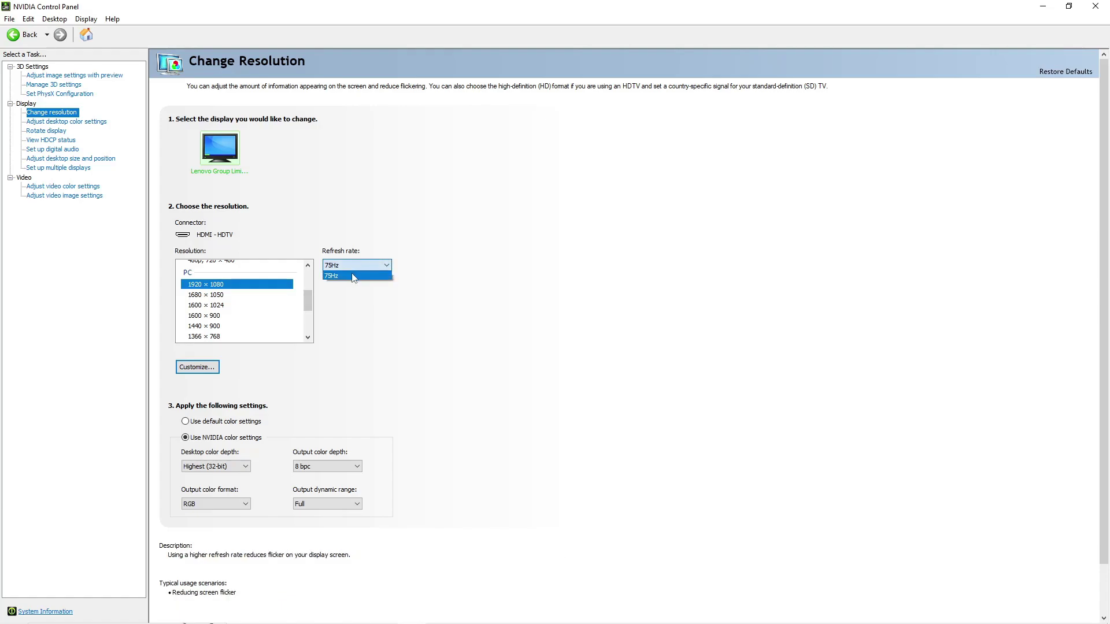
Try the 1080p, 1920 × 1080 (native) resolution and view its available refresh rates
scroll(237, 289, "up", 3)
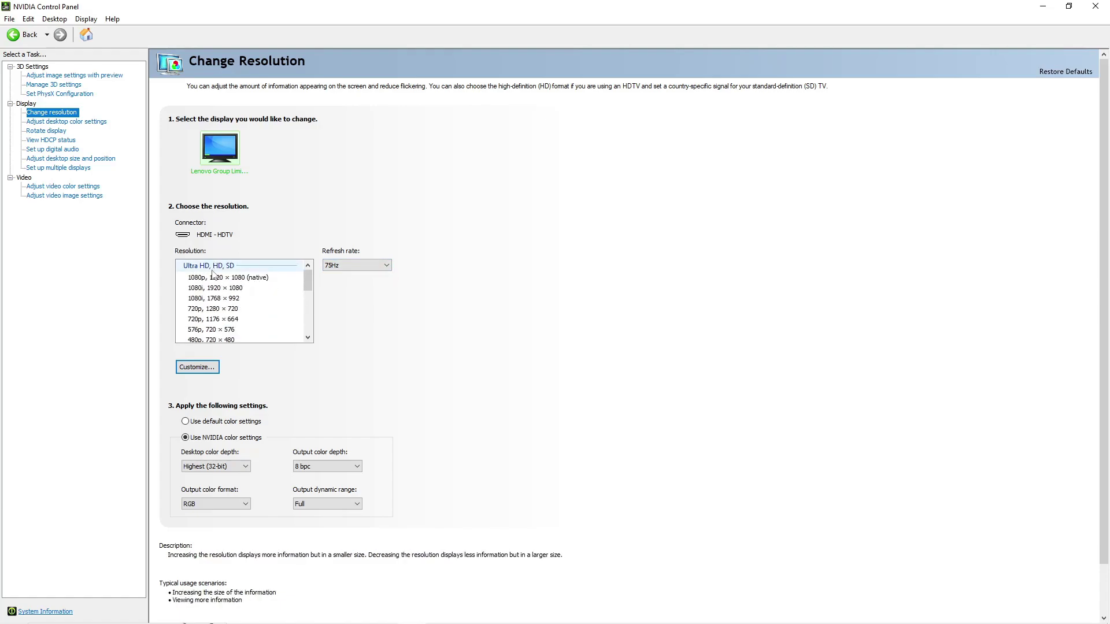
left_click(237, 278)
left_click(355, 267)
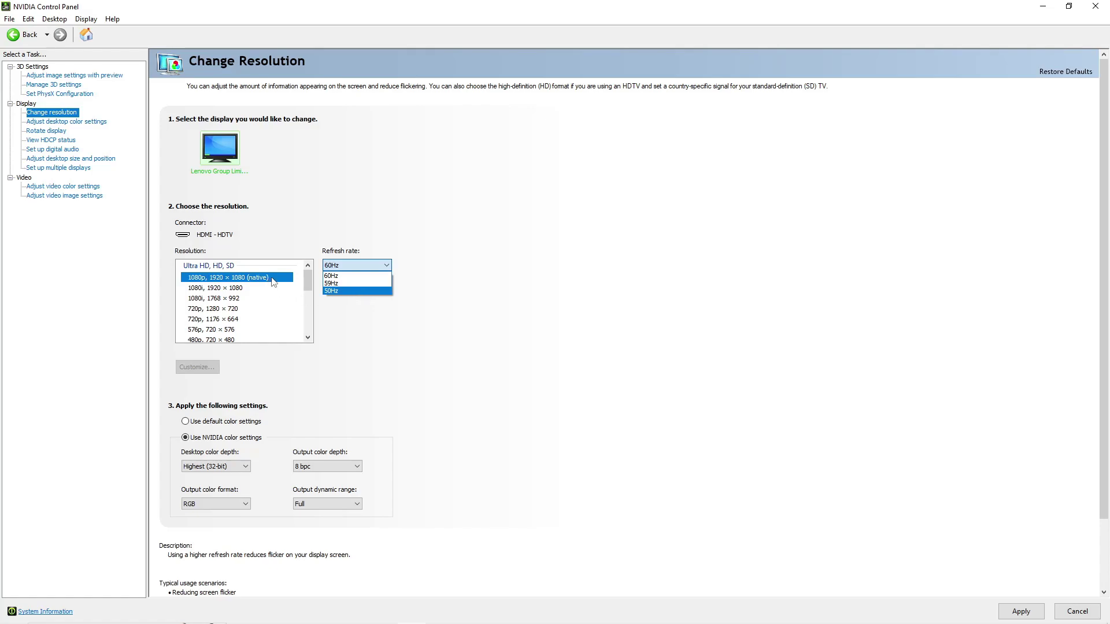
Select the 1920 × 1080 resolution in the PC group with a 75Hz refresh rate
scroll(274, 282, "down", 5)
left_click(205, 281)
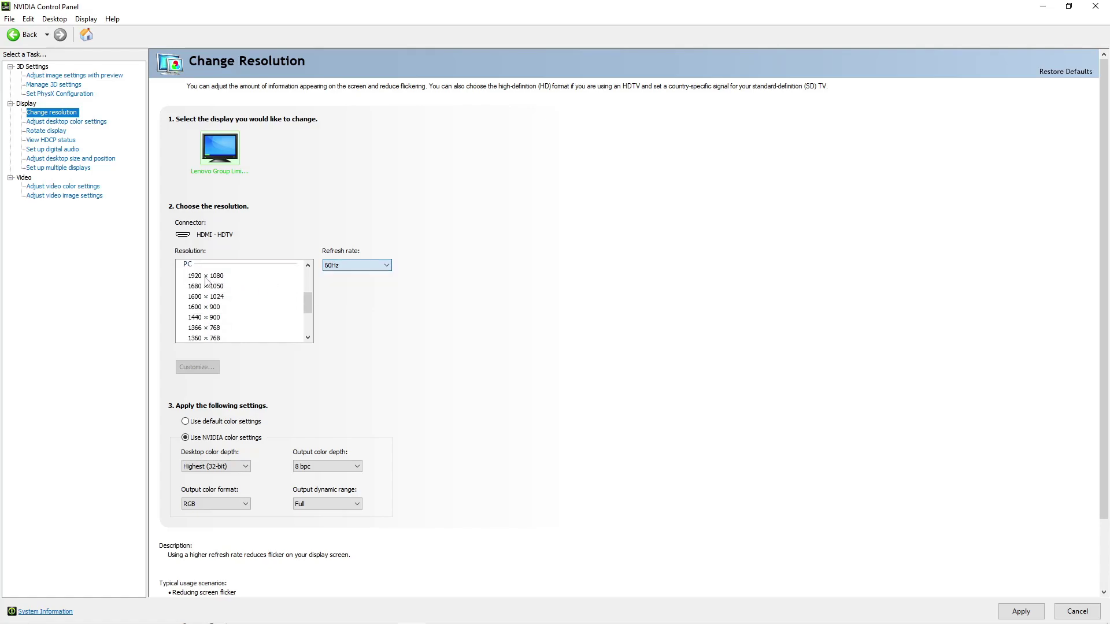
left_click(205, 279)
left_click(360, 267)
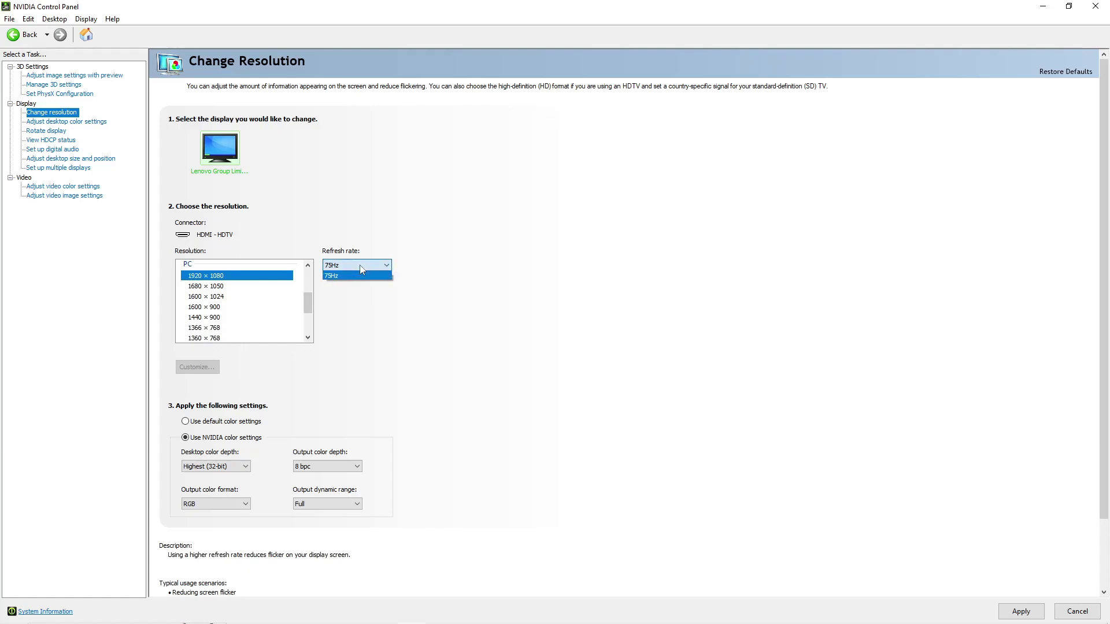
left_click(362, 280)
Try the 1680 × 1050 resolution with its refresh rate and reselect 1920 × 1080 in the PC group
left_click(265, 286)
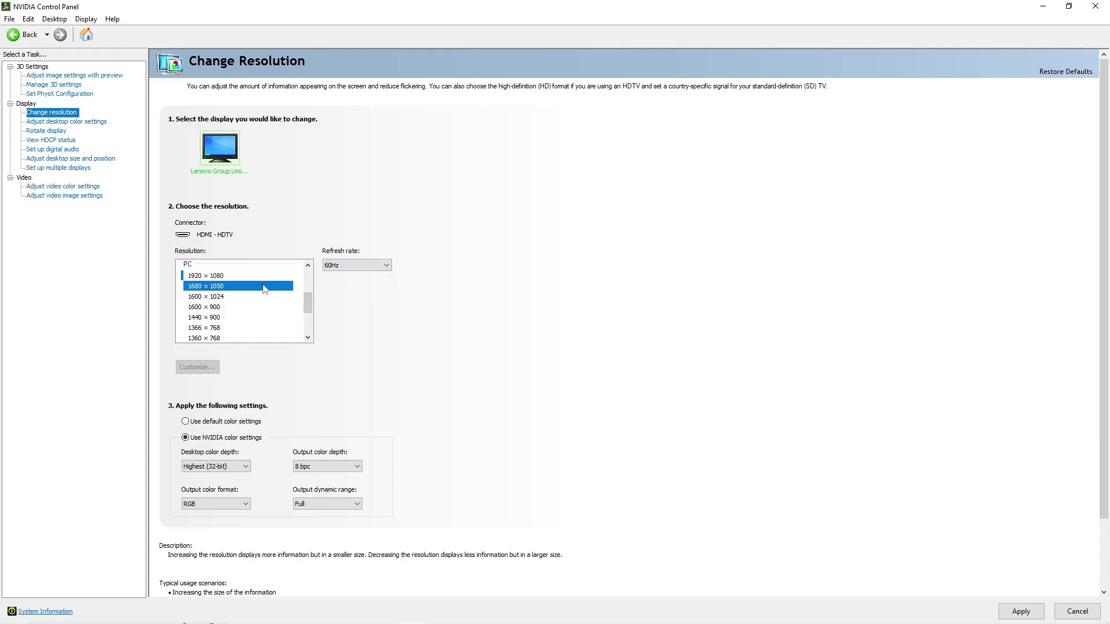
left_click(348, 267)
left_click(346, 272)
left_click(262, 277)
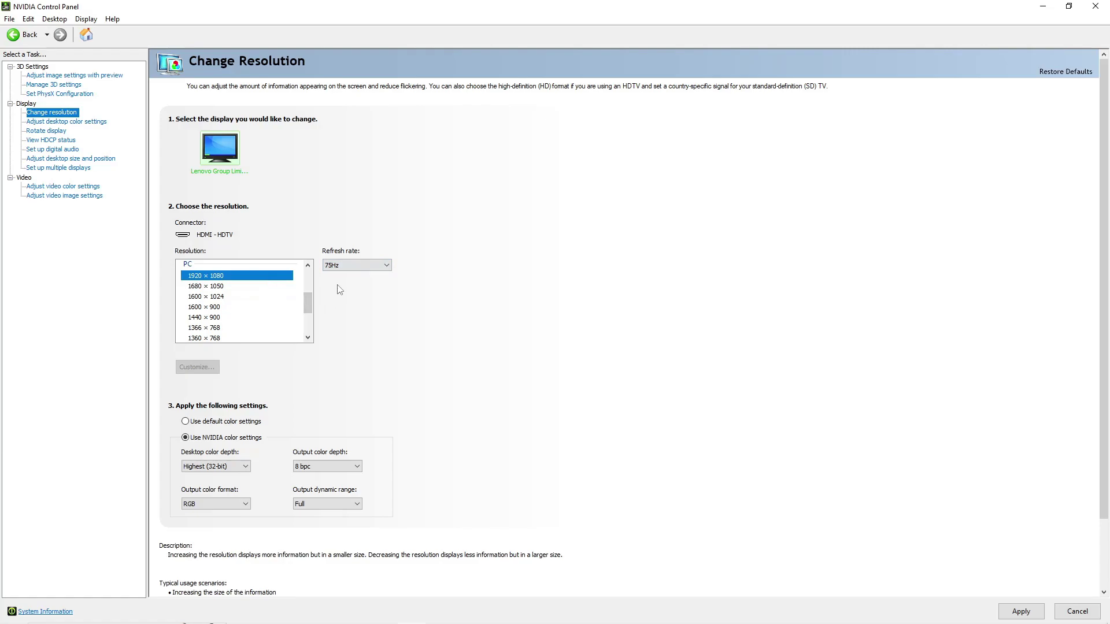
scroll(305, 312, "up", 4)
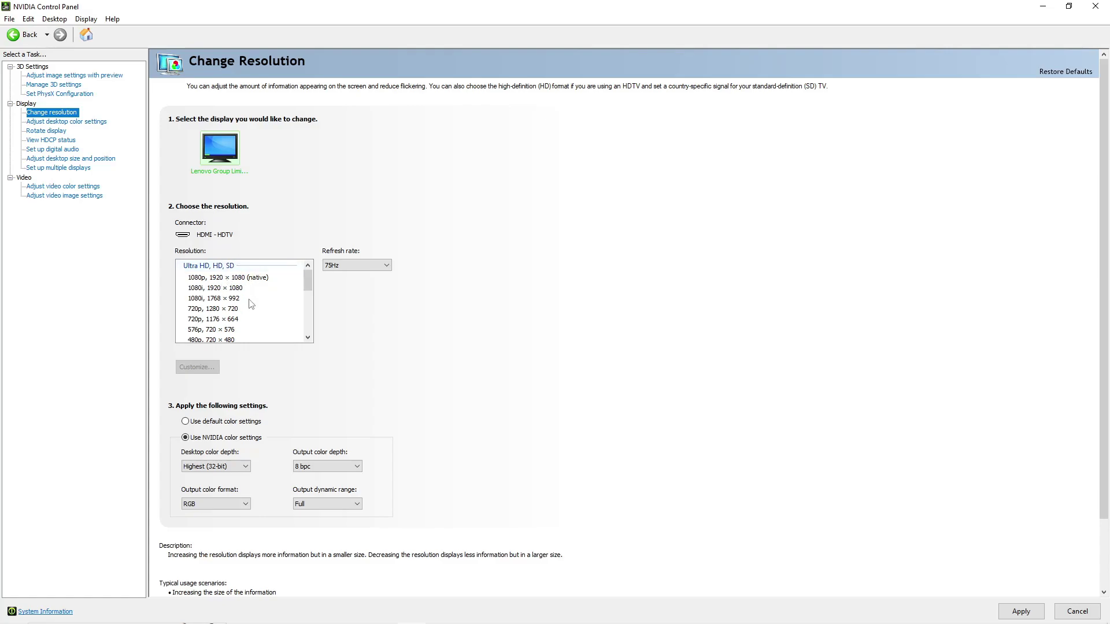
left_click_drag(306, 287, 307, 302)
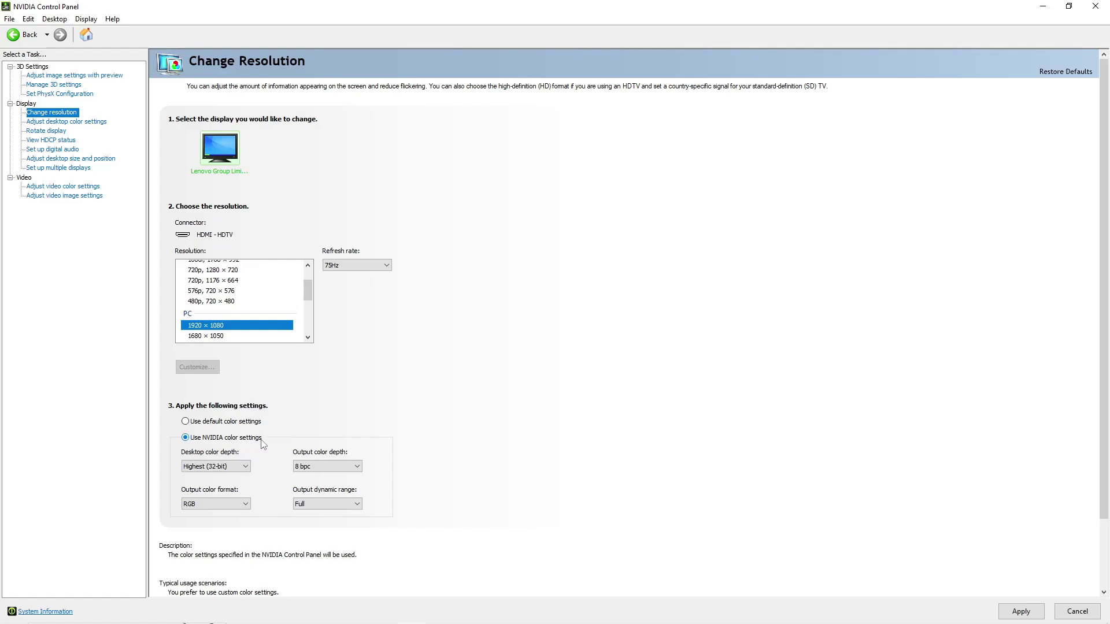
Check the available options for output color format and output color depth under the NVIDIA color settings
left_click(243, 505)
left_click(243, 506)
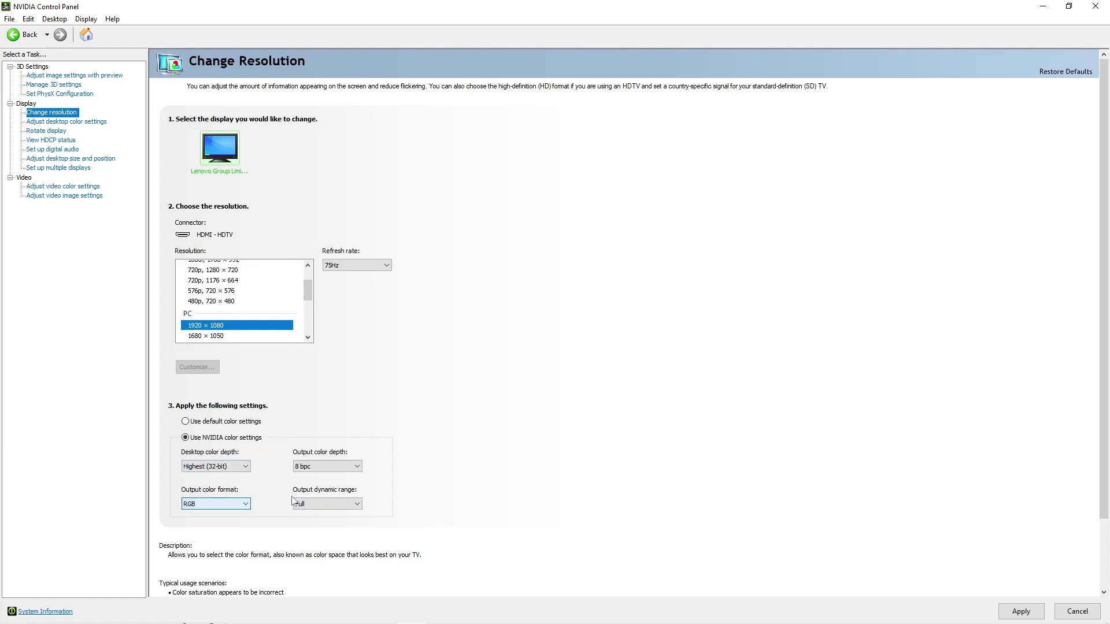
left_click(346, 468)
left_click(345, 467)
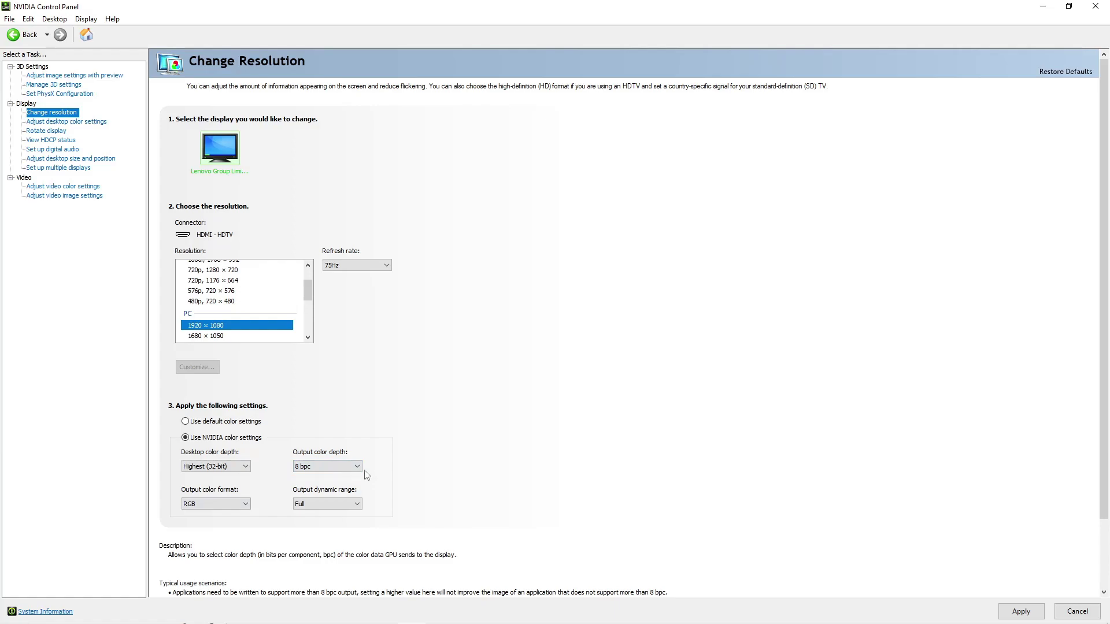
left_click(354, 468)
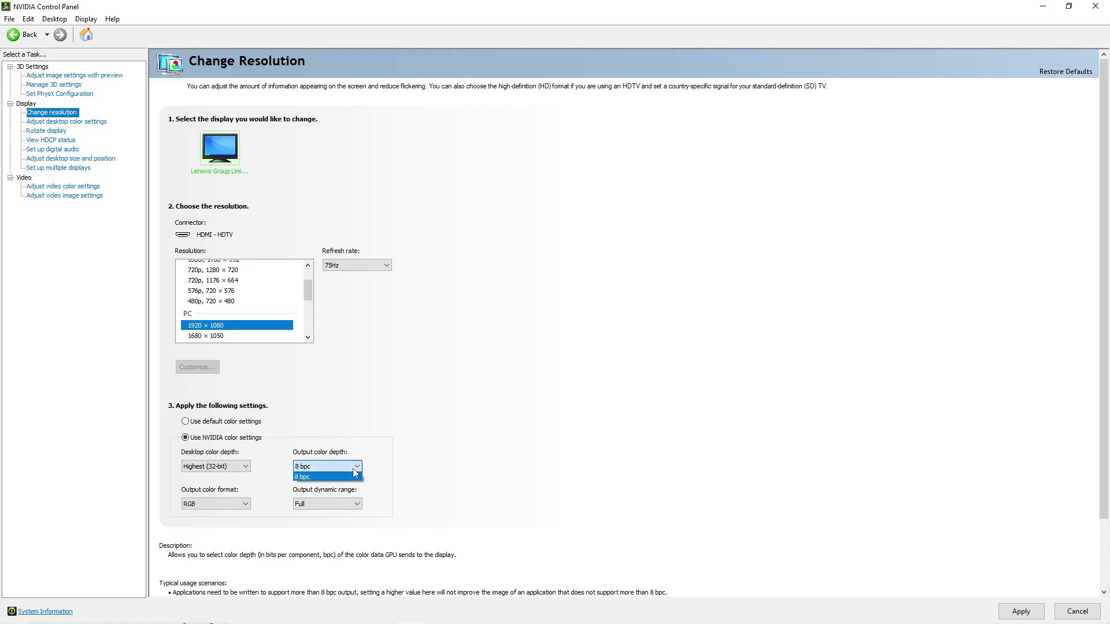
left_click(353, 469)
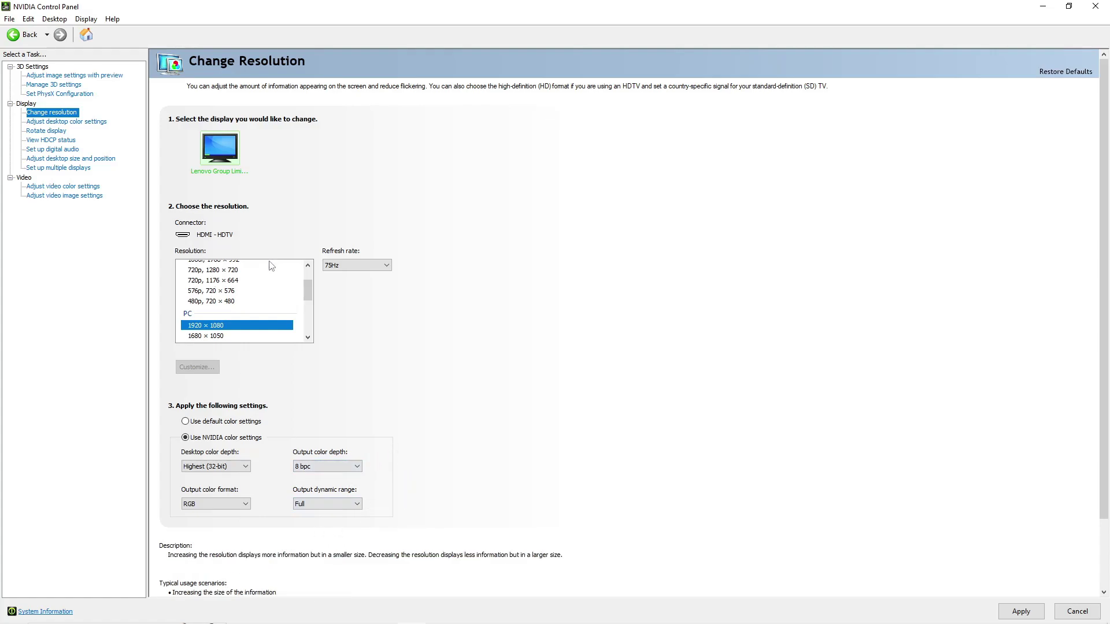
Check that the refresh rate is 75Hz for 1920 × 1080, apply the resolution settings and keep the changes
left_click(378, 267)
left_click(346, 276)
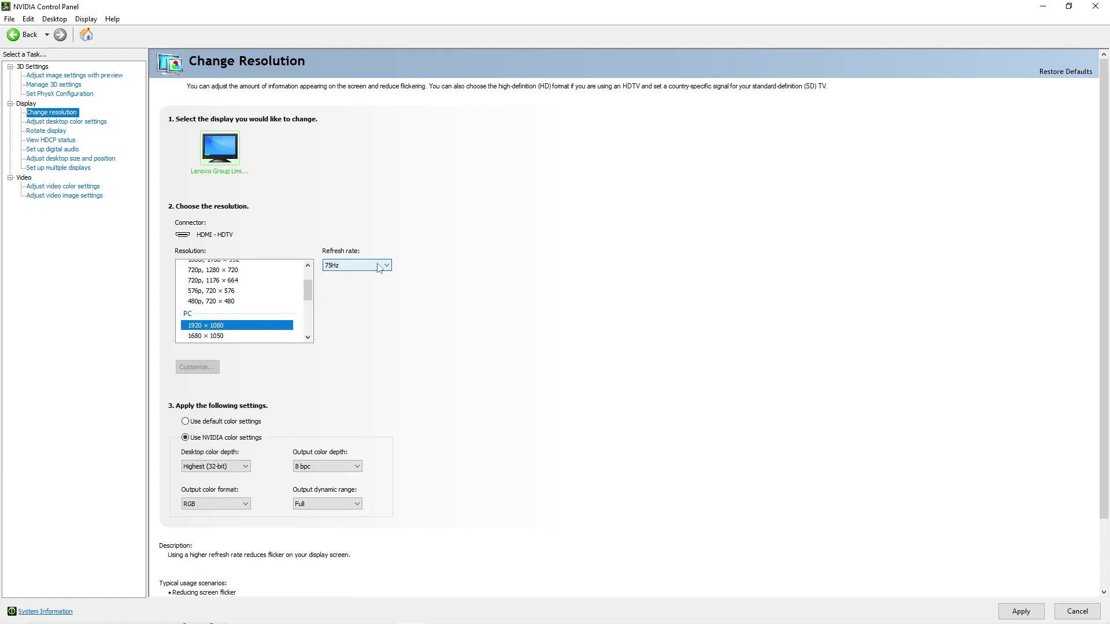
left_click(354, 267)
left_click(352, 267)
scroll(644, 515, "down", 2)
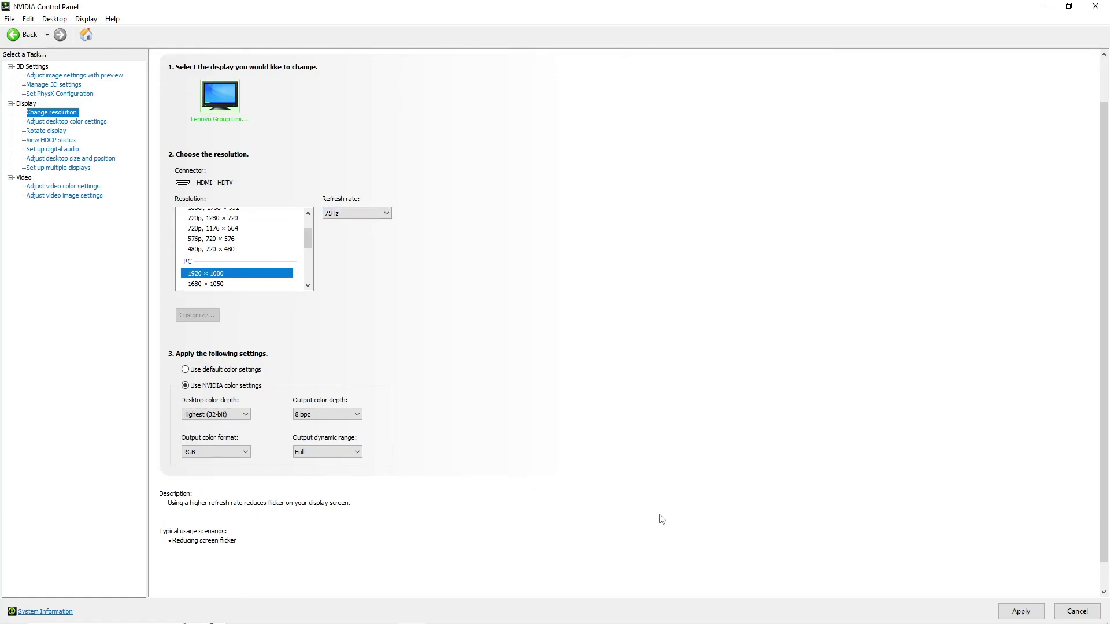
left_click(1017, 612)
left_click(598, 333)
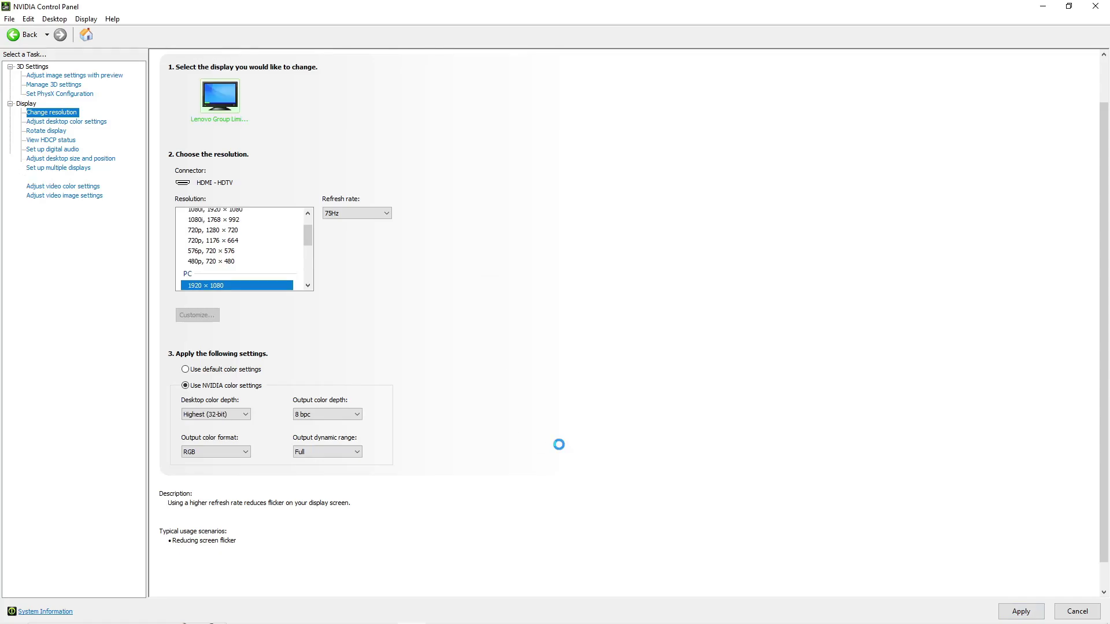
Try a different digital vibrance in the desktop color settings and bring it back to about 50%
left_click(71, 123)
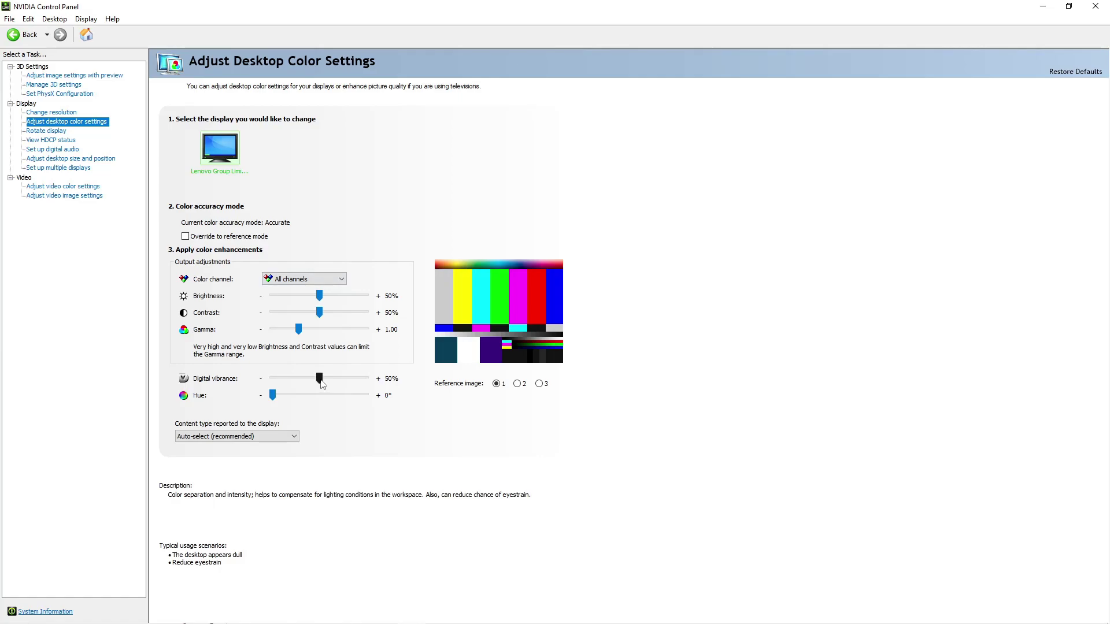
left_click_drag(322, 384, 350, 381)
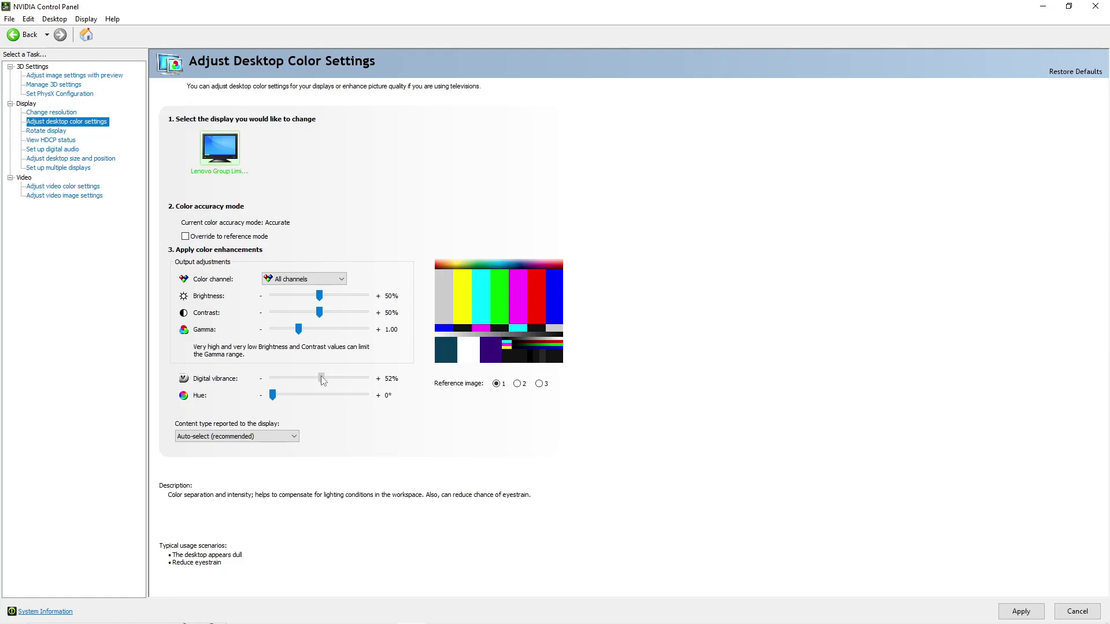
left_click_drag(322, 380, 319, 377)
Review the display's orientation settings and its HDCP status
left_click(48, 131)
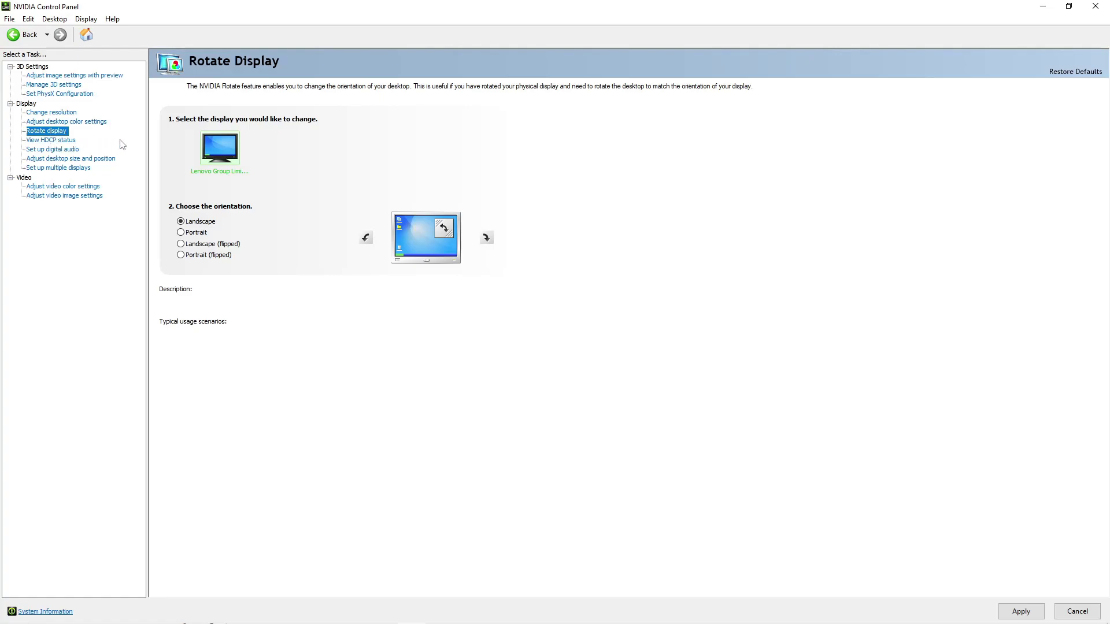
left_click(57, 141)
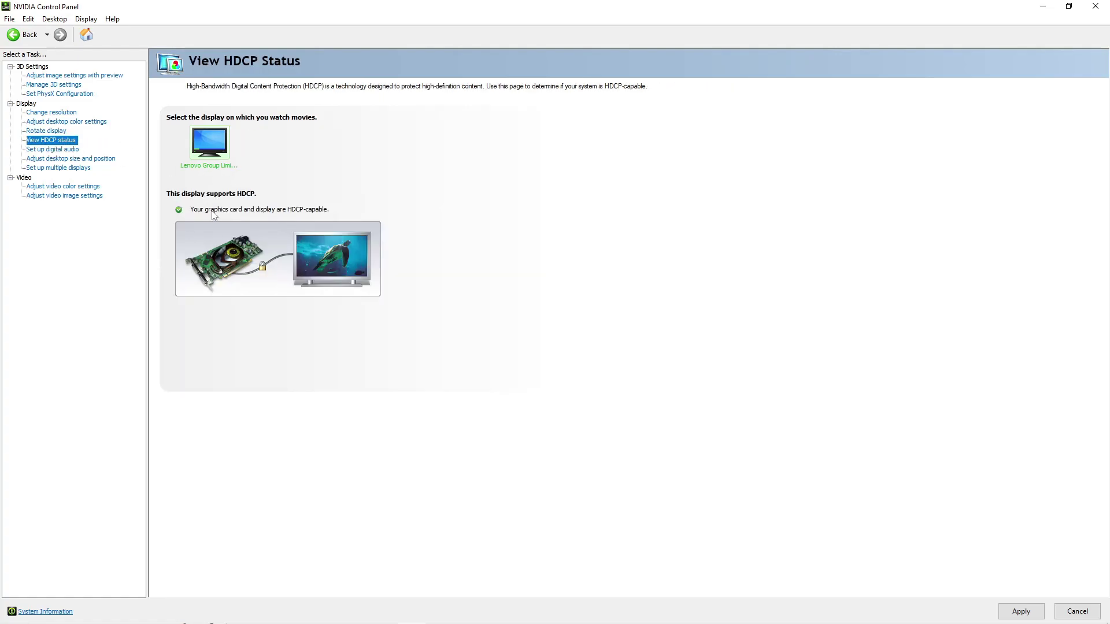
Open the digital audio setup, accepting the pending changes, and check the audio device options for the HDMI connector
left_click(52, 149)
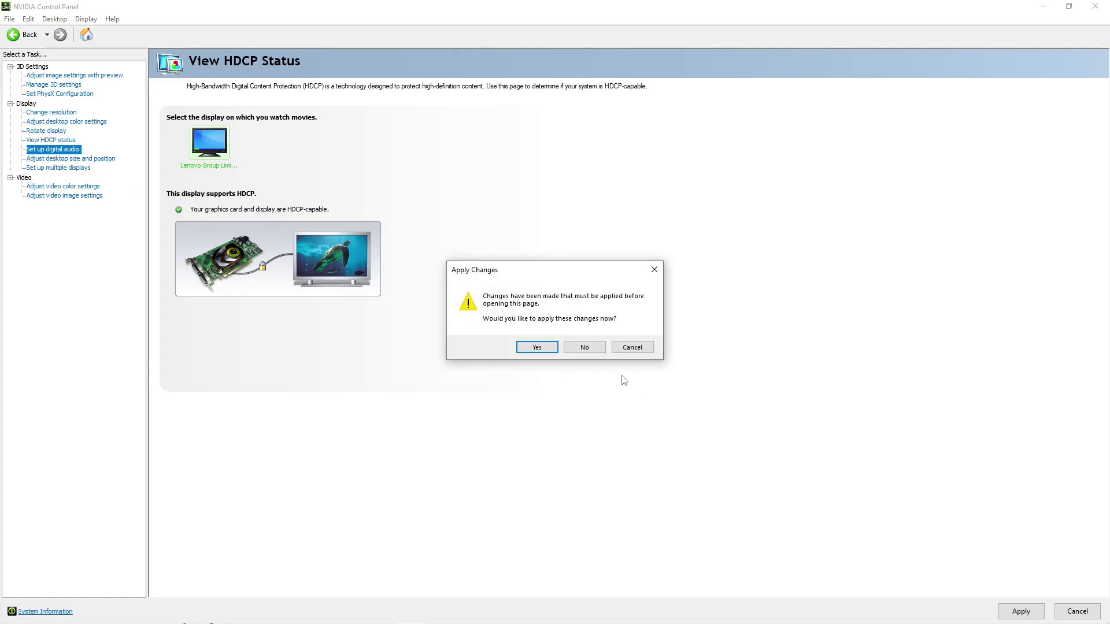
left_click(536, 347)
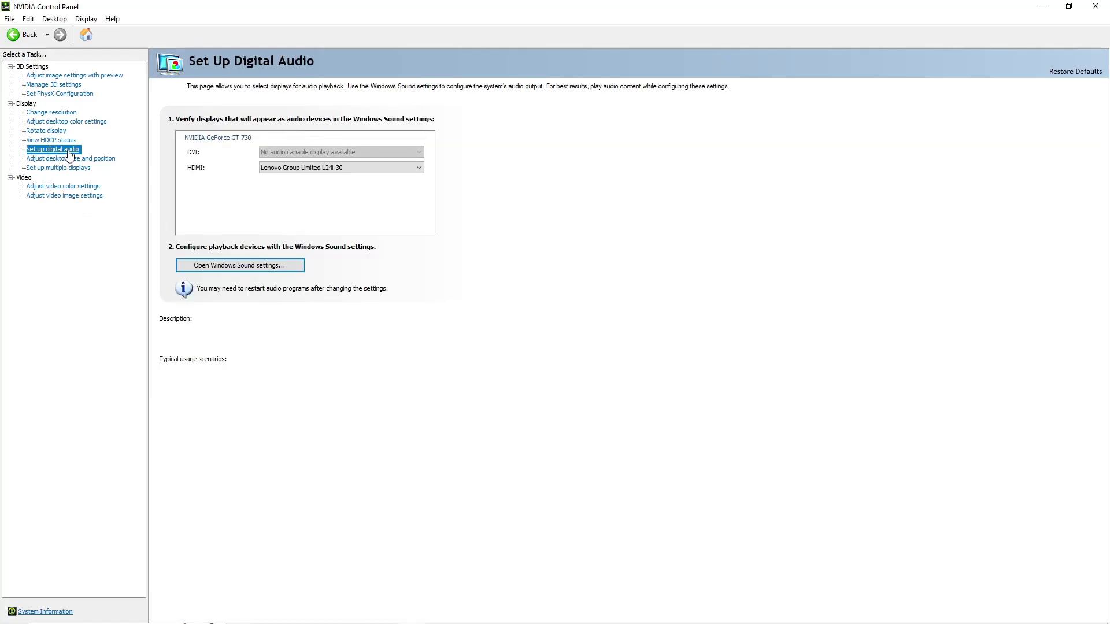
left_click(357, 169)
left_click(358, 174)
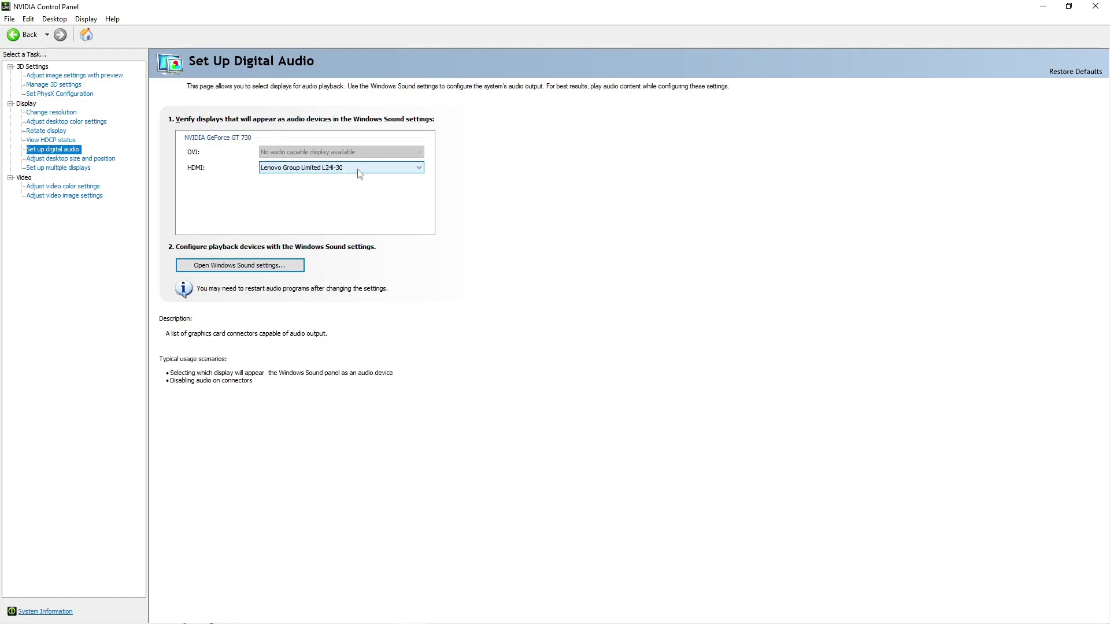
Examine the preview resolution and refresh rate options in the desktop size and position settings, keeping 1920 x 1080 and 75Hz
left_click(92, 159)
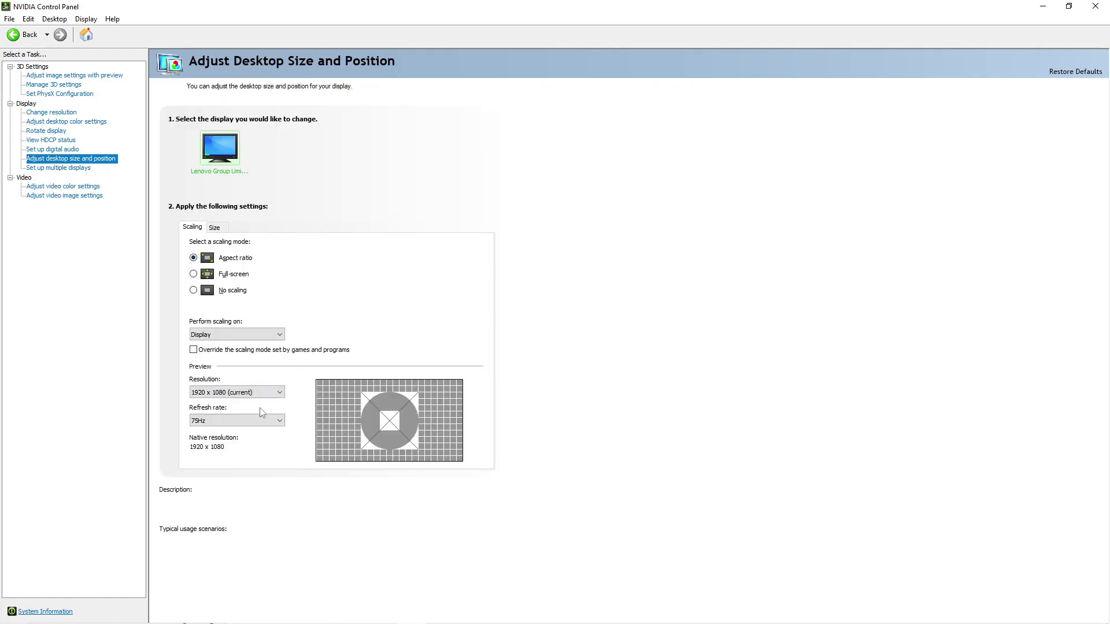
left_click(268, 394)
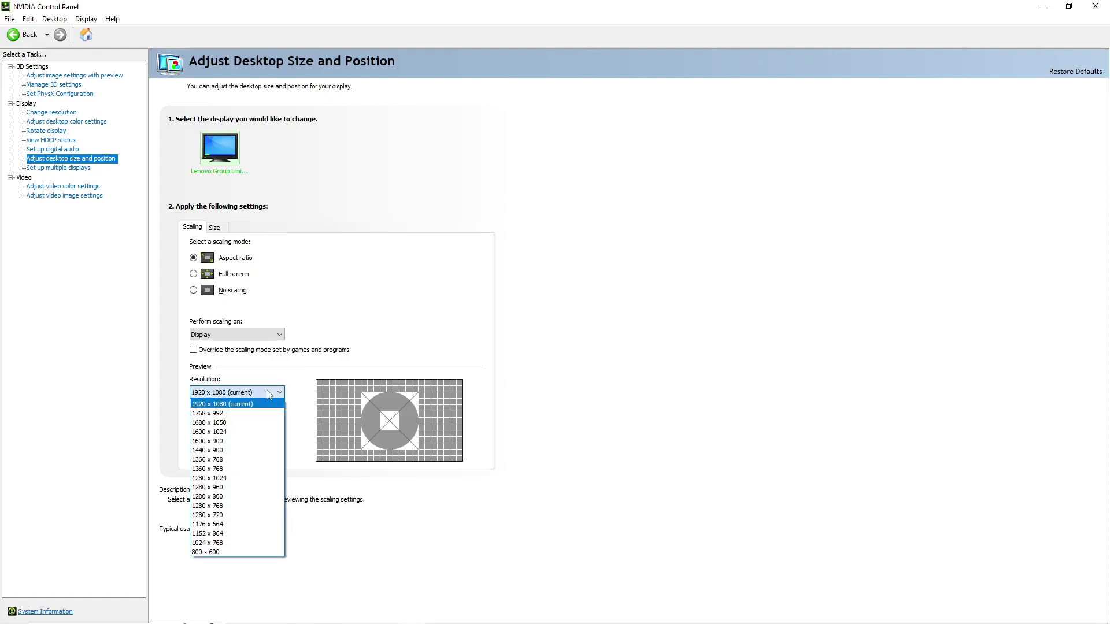
left_click(267, 404)
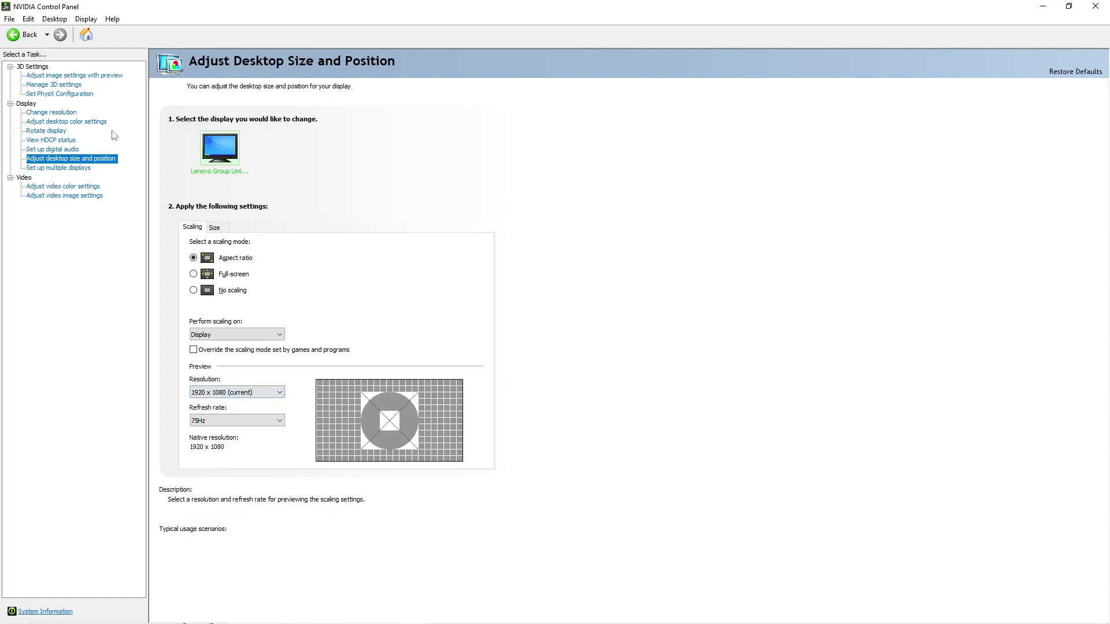
left_click(253, 423)
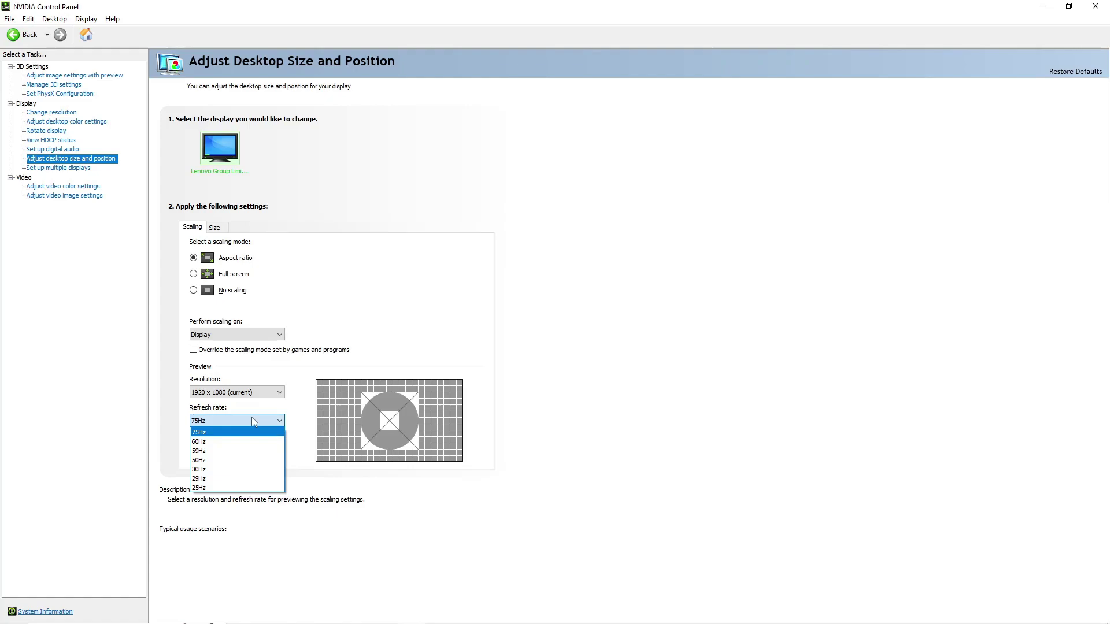
left_click(253, 421)
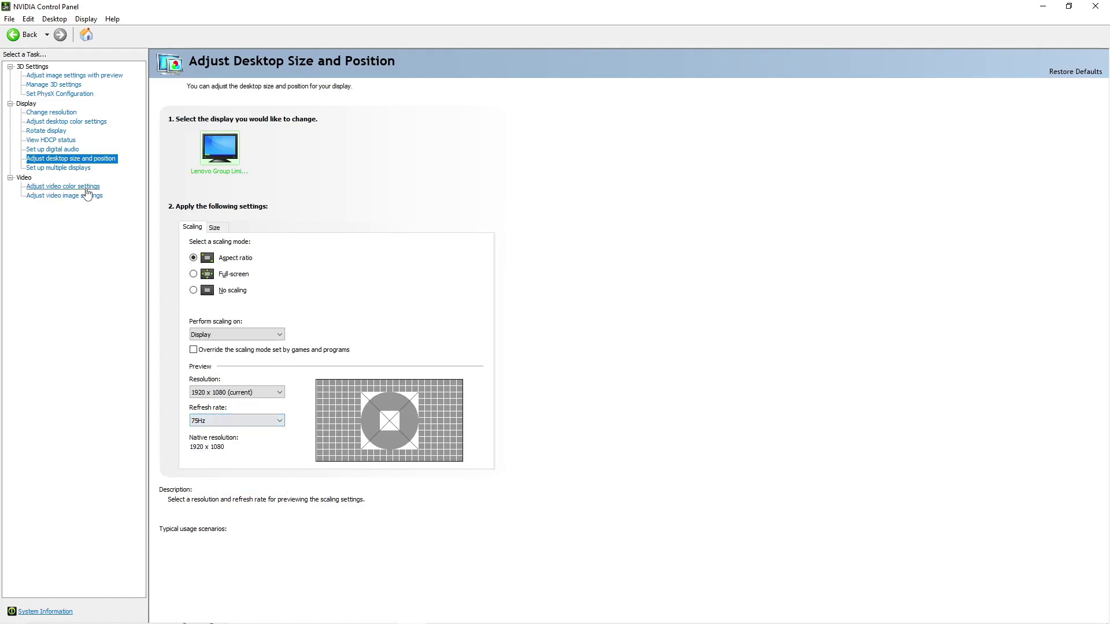
View the multiple displays setup and open the video color settings
left_click(81, 168)
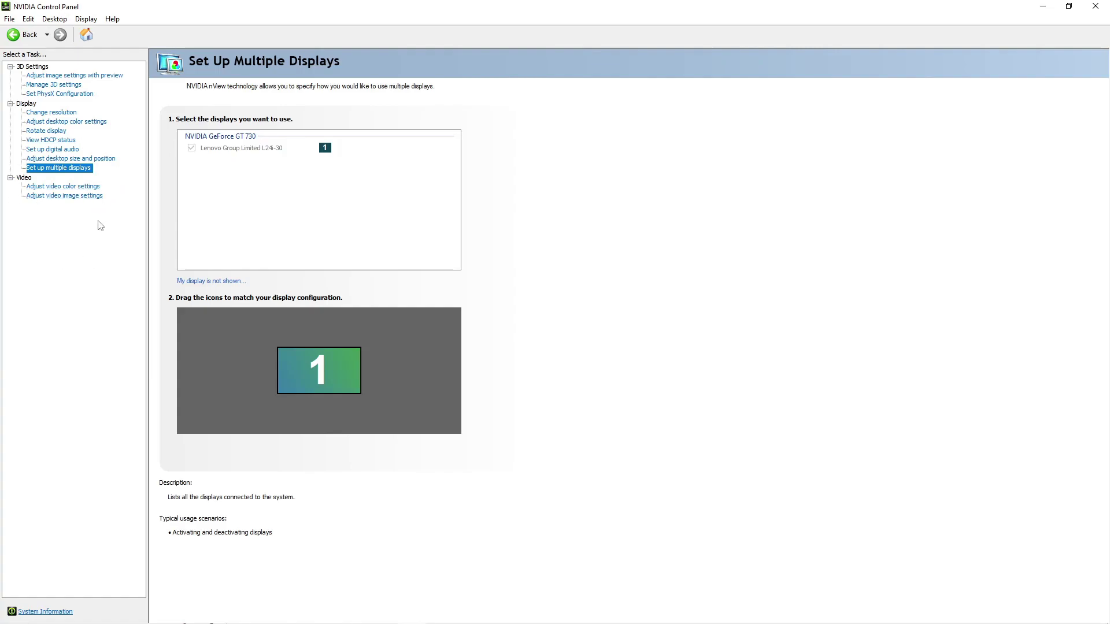
left_click(86, 187)
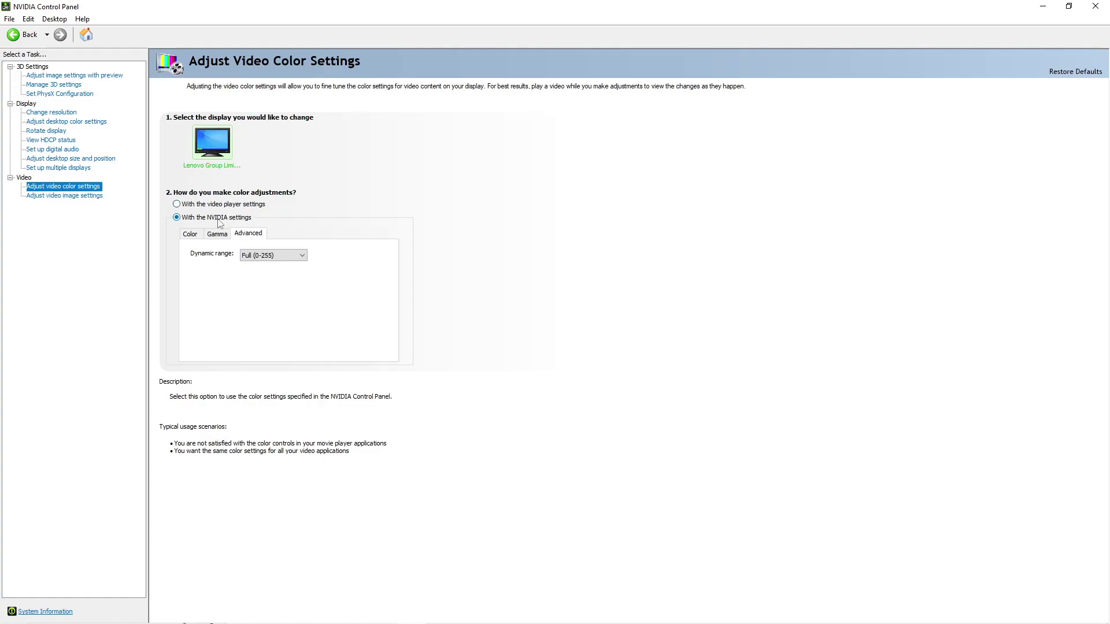
Review the NVIDIA color, gamma and dynamic range options for video, keeping the dynamic range at Full (0-255)
left_click(191, 235)
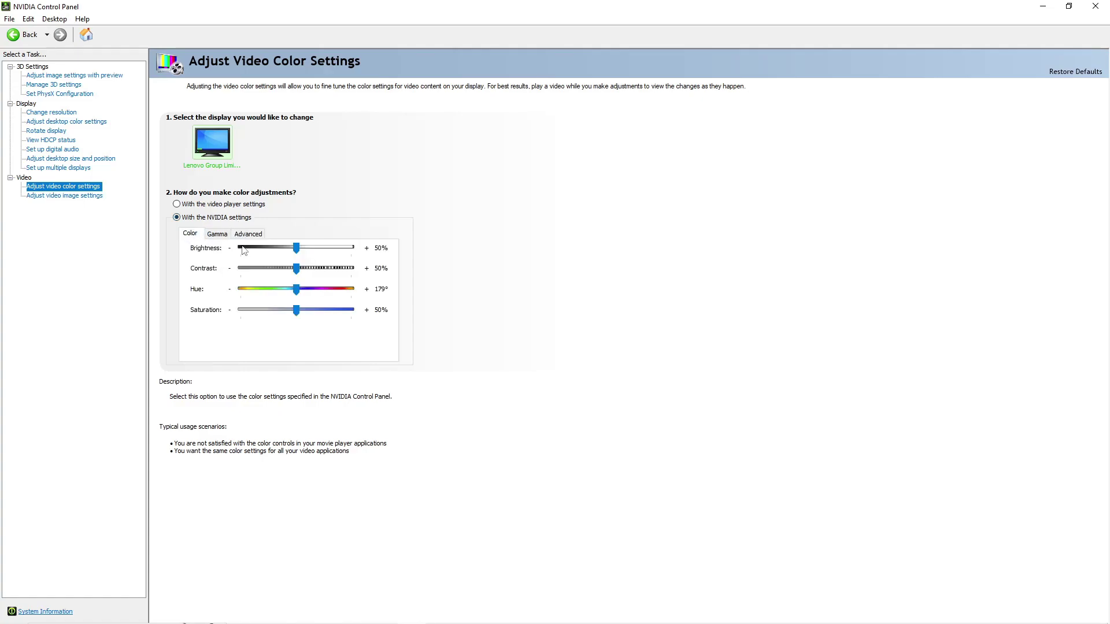
left_click(222, 234)
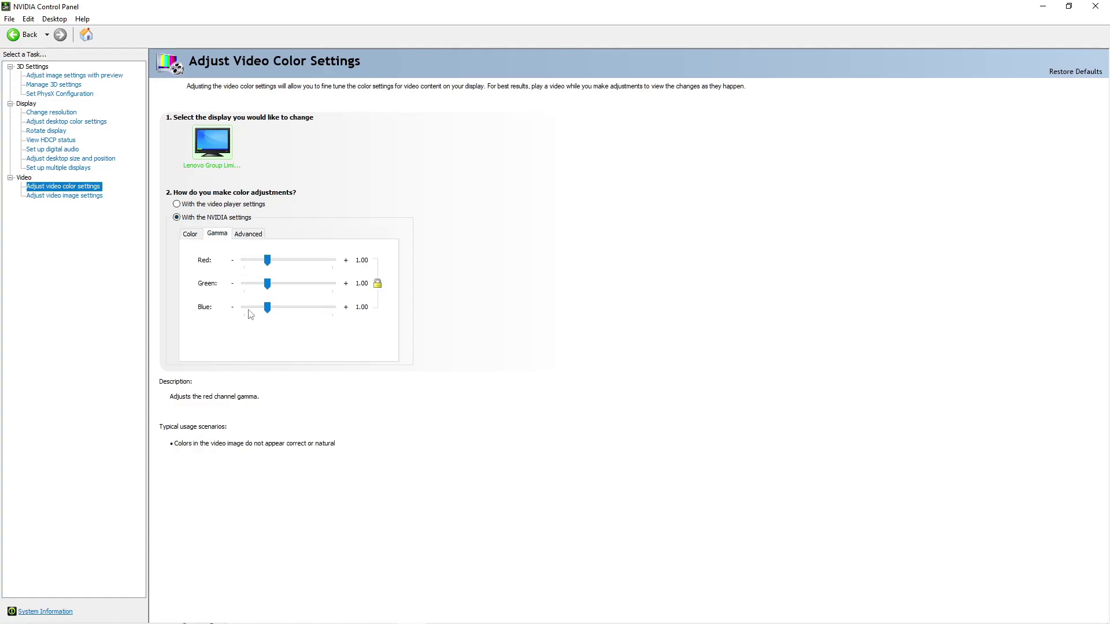
left_click(251, 233)
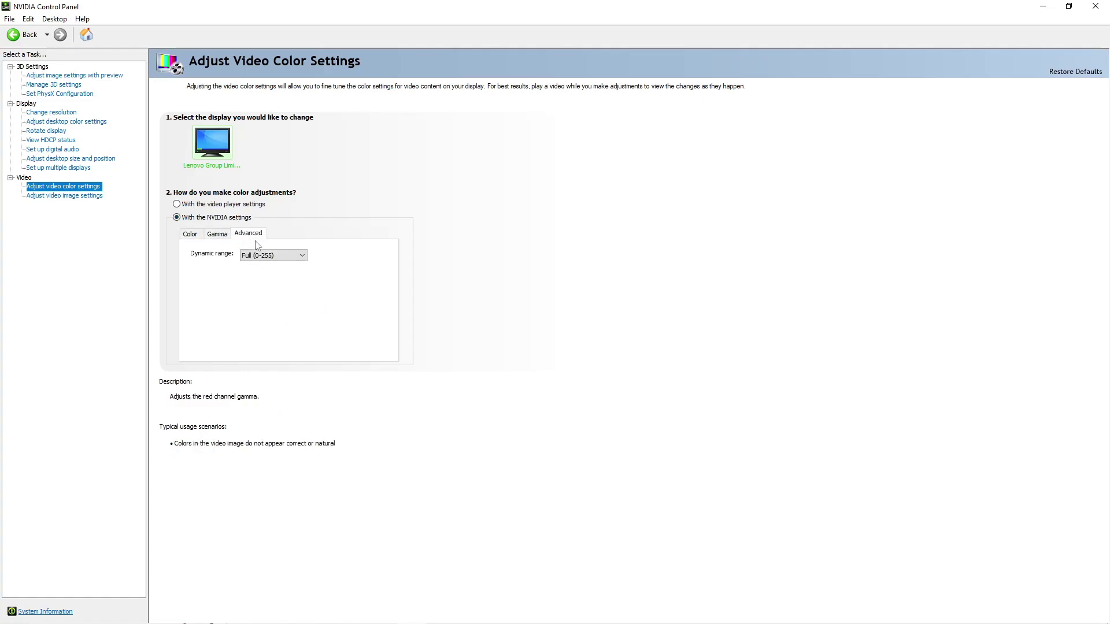
left_click(278, 260)
left_click(273, 267)
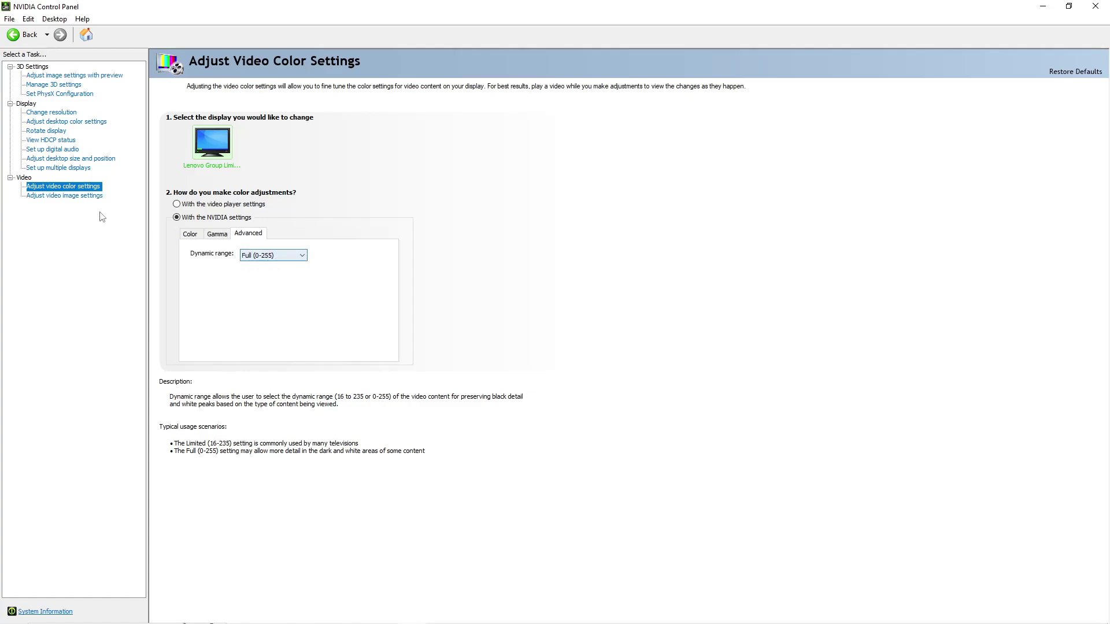
Review the edge enhancement and noise reduction settings for video, and return to the image settings preview
left_click(73, 196)
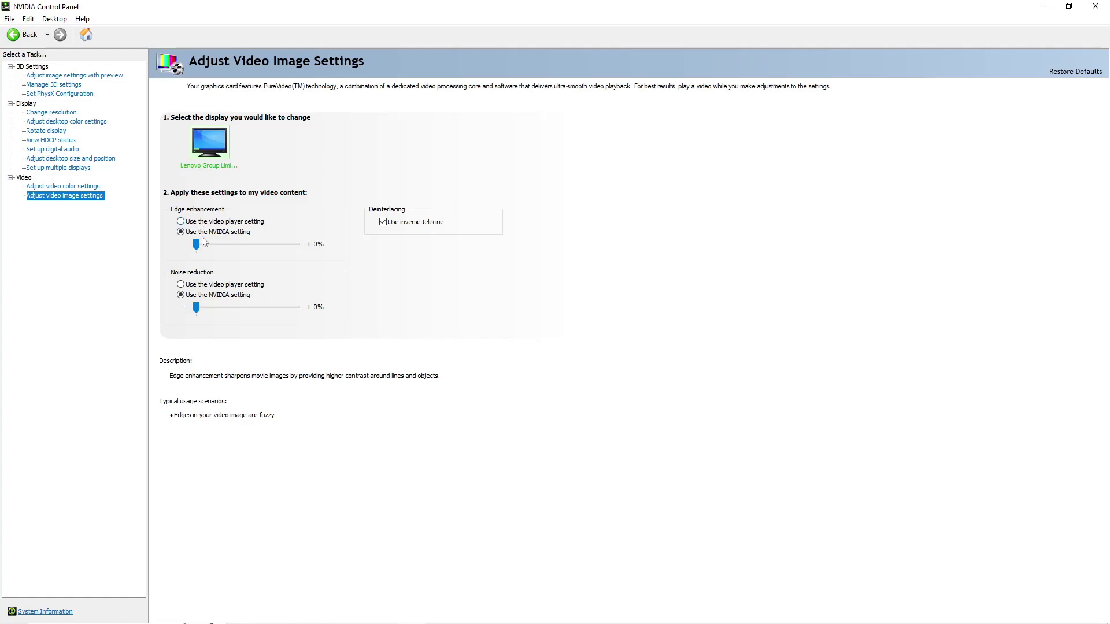
mouse_move(195, 282)
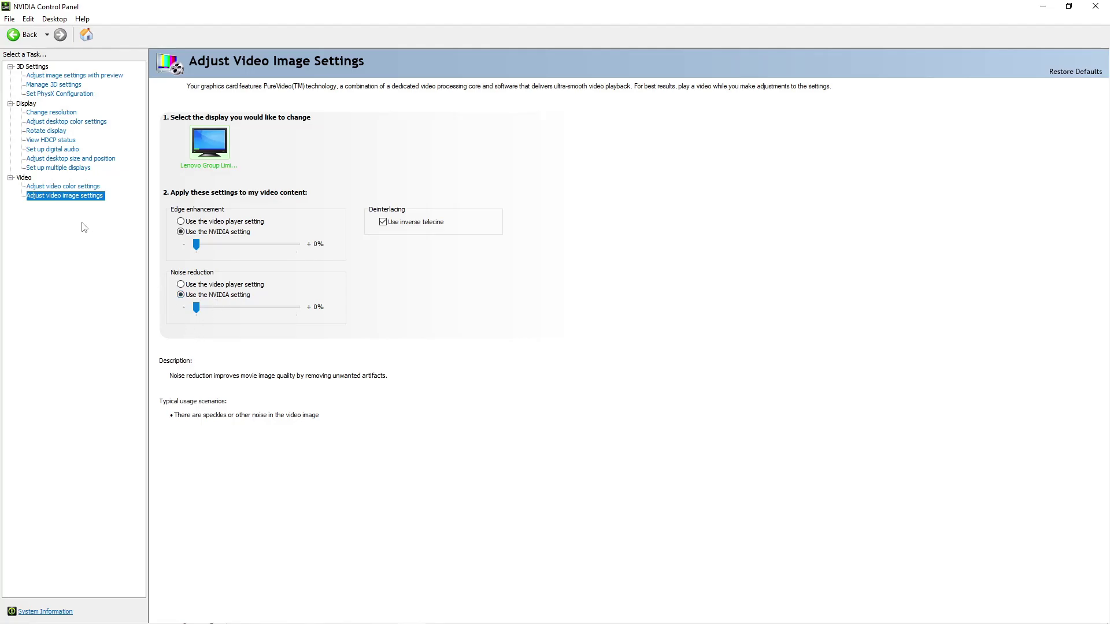
left_click(67, 77)
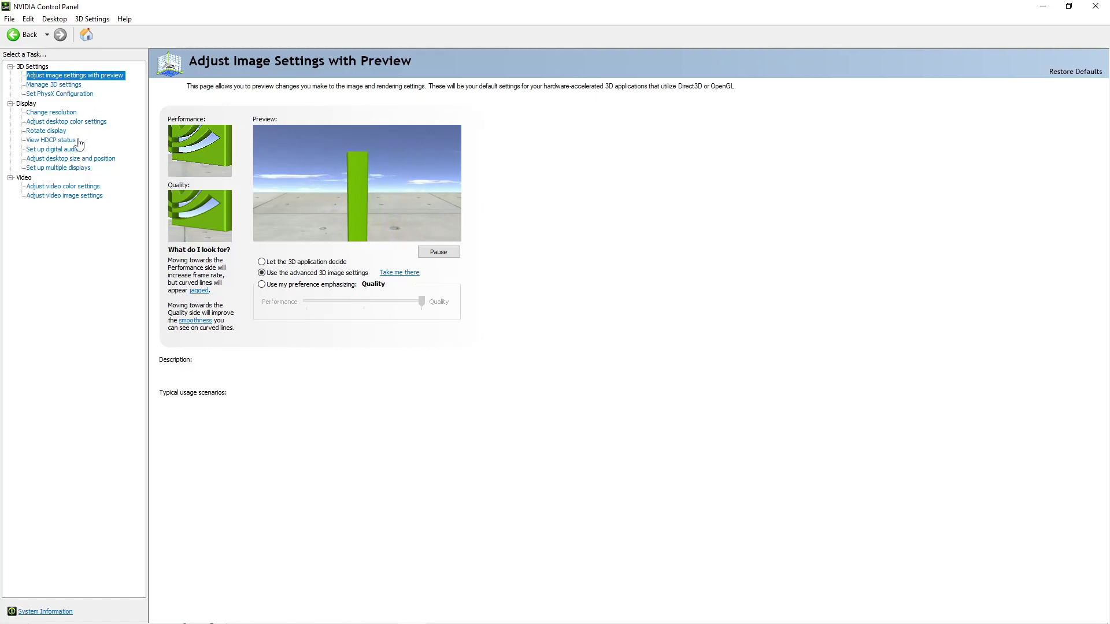
Examine the Image Sharpening options in the global 3D settings and close them without making changes
left_click(58, 86)
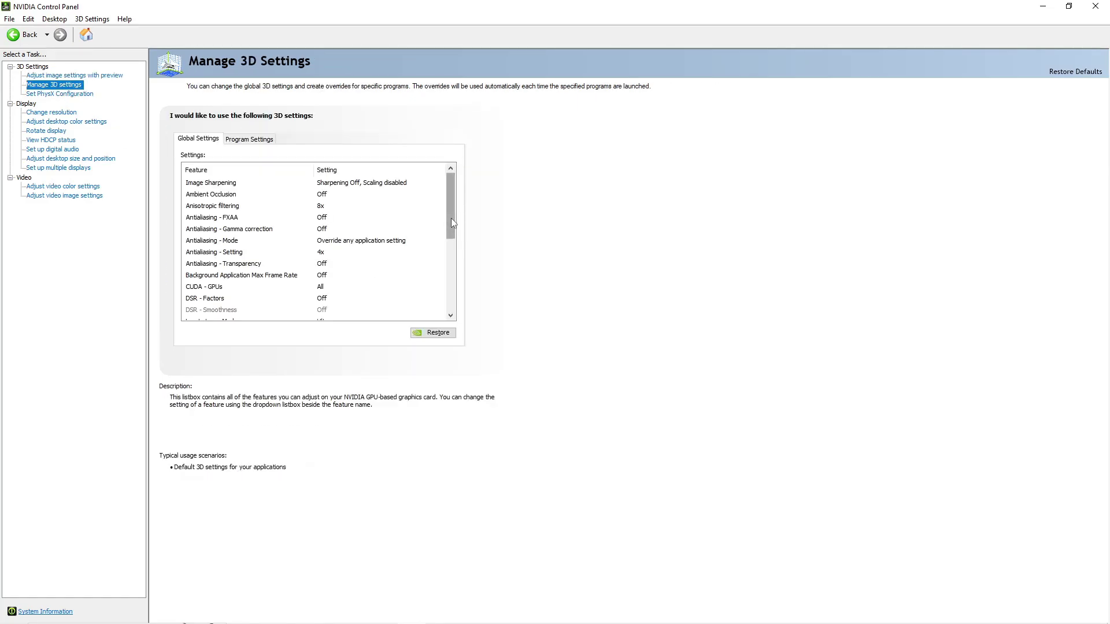
mouse_move(452, 223)
left_mouse_down()
mouse_move(447, 295)
mouse_move(450, 213)
left_mouse_up()
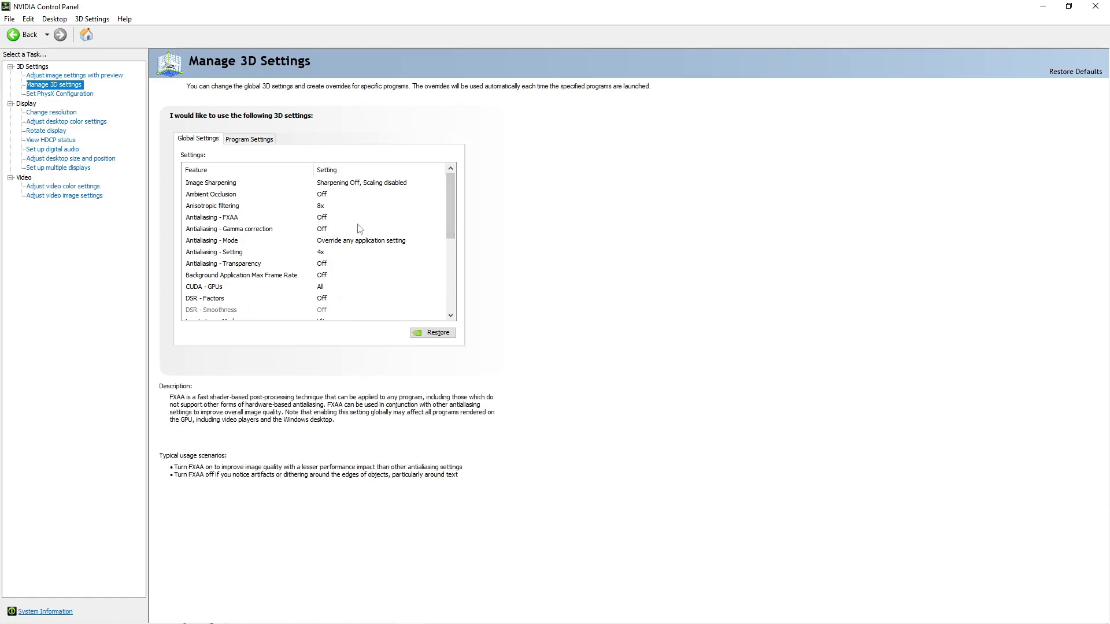
left_click(357, 188)
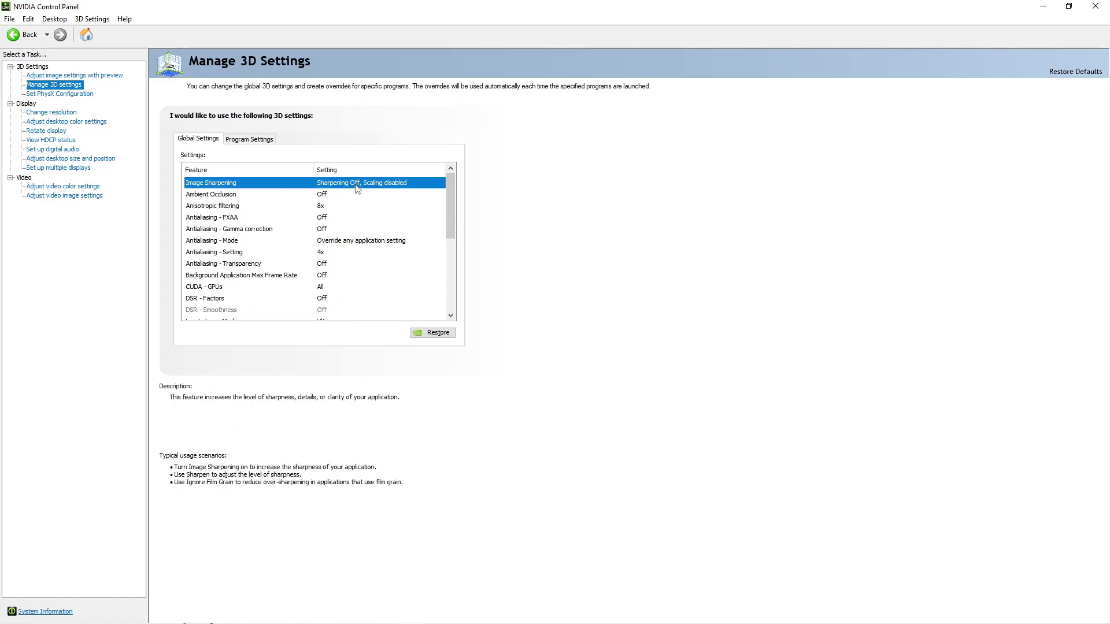
left_click(401, 184)
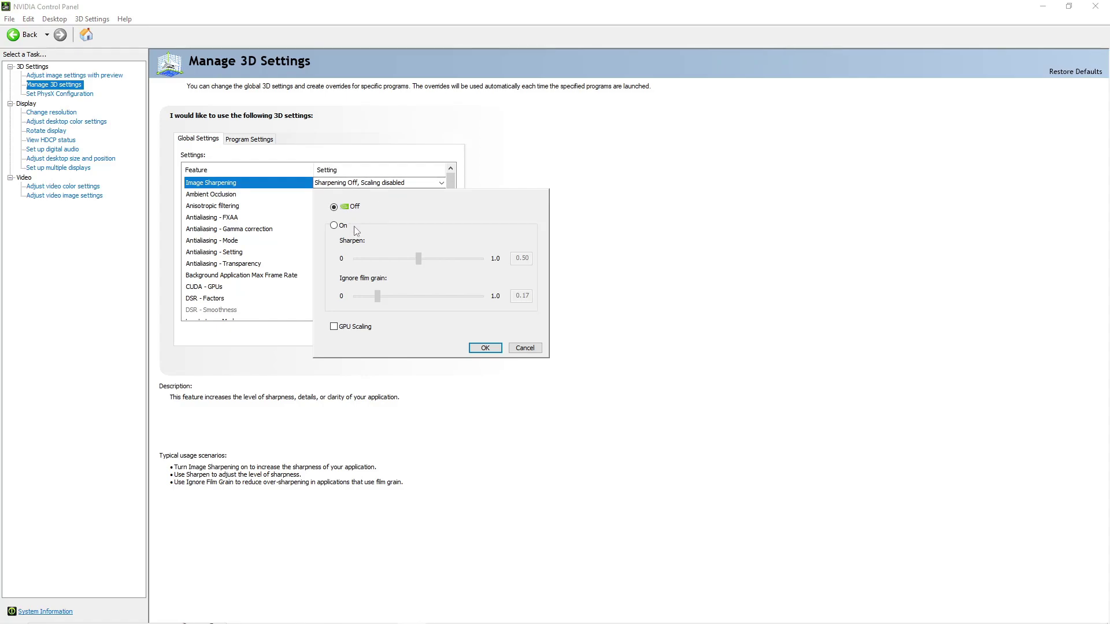
left_click(533, 348)
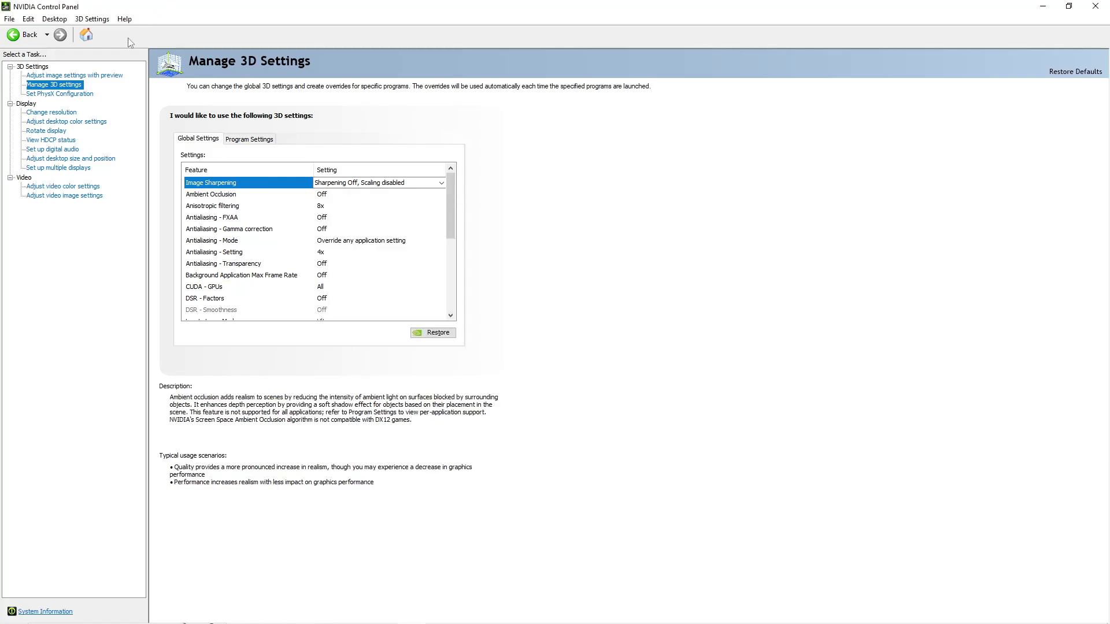
Check the image settings preview and the Low Latency Mode options in the global 3D settings, keeping Ultra
left_click(102, 76)
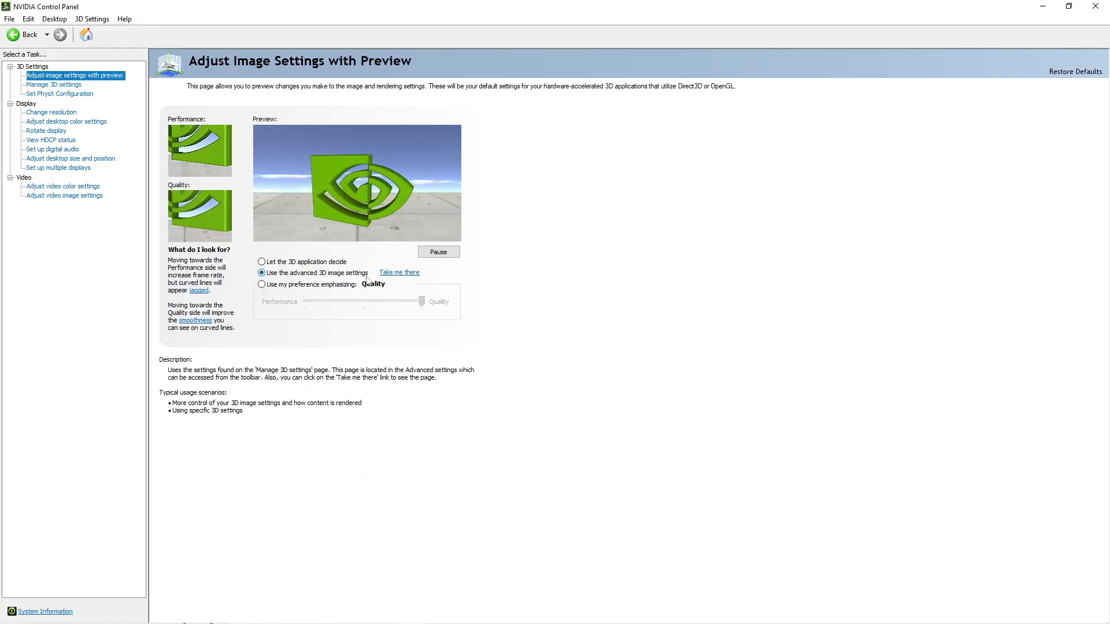
left_click(63, 86)
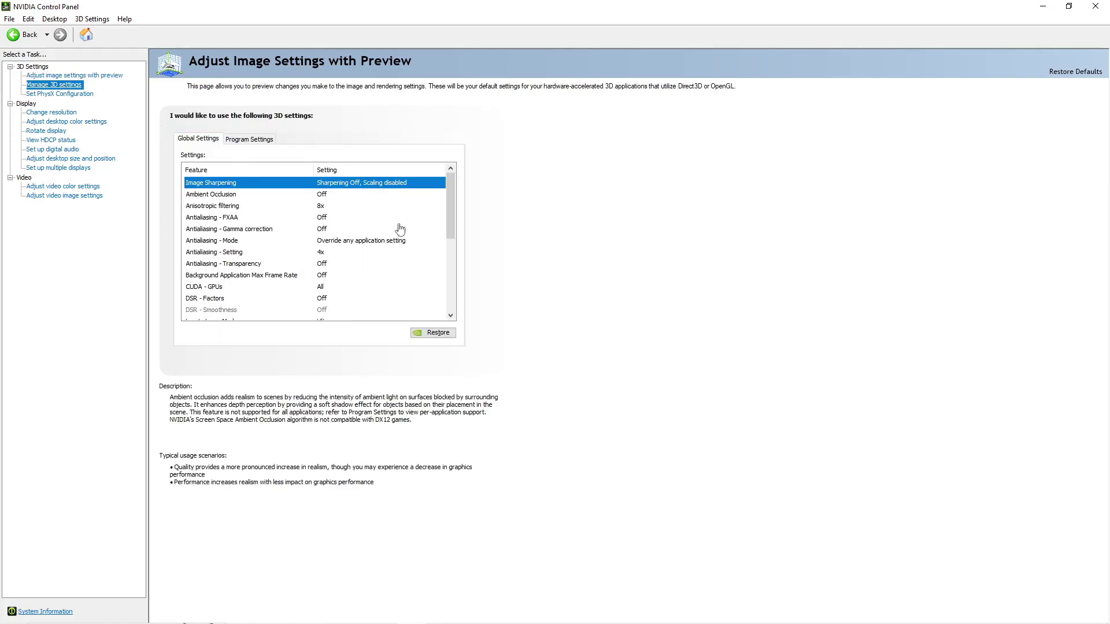
scroll(450, 214, "down", 3)
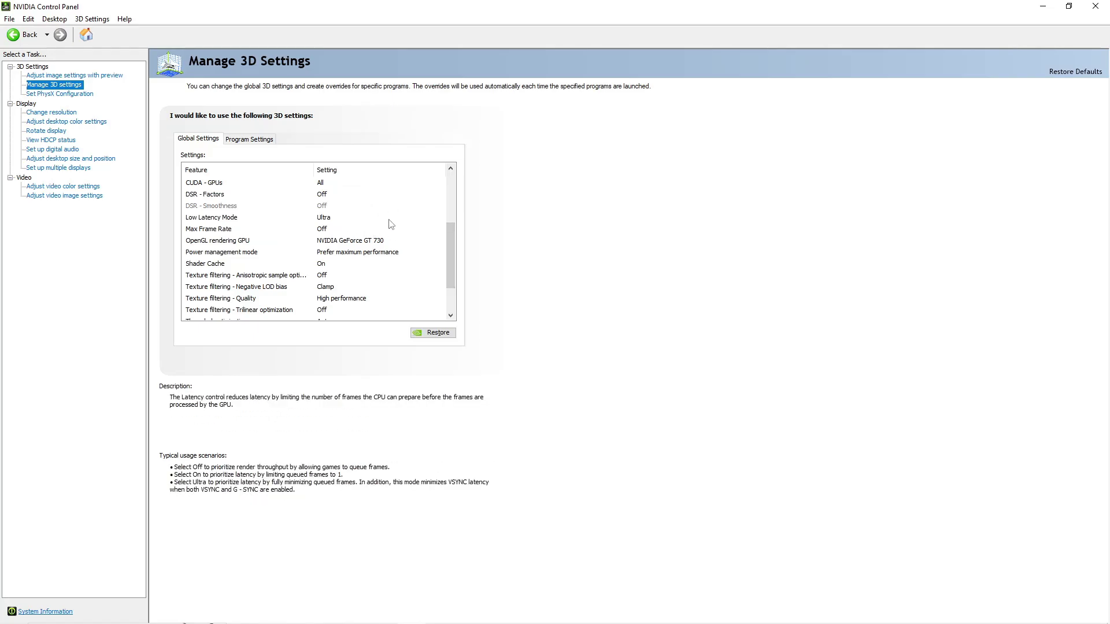
left_click(351, 219)
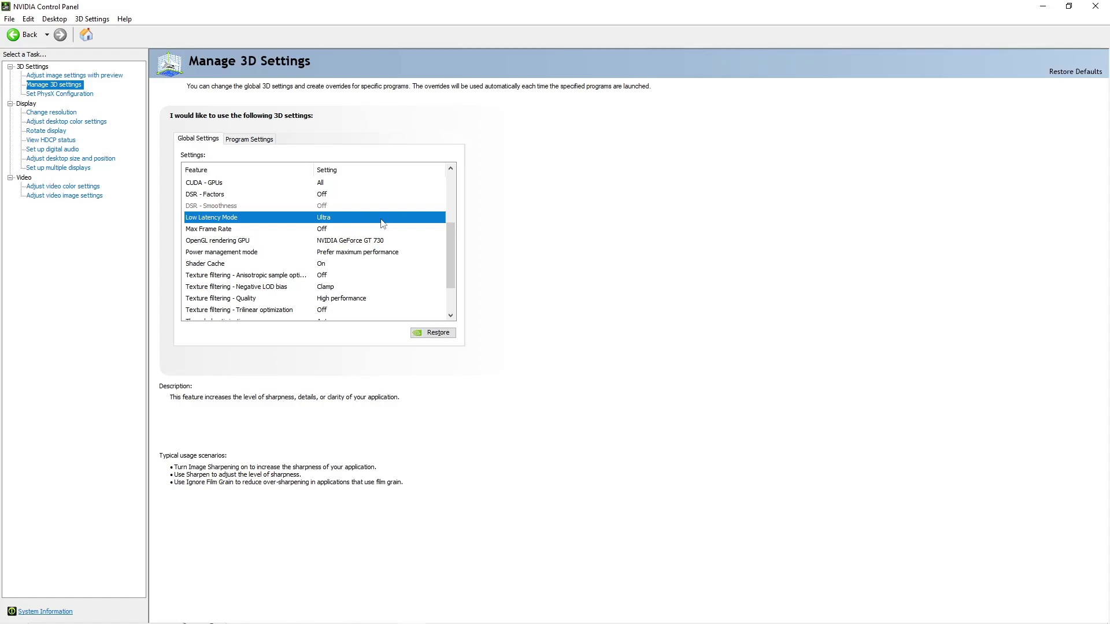
left_click(381, 222)
left_click(416, 220)
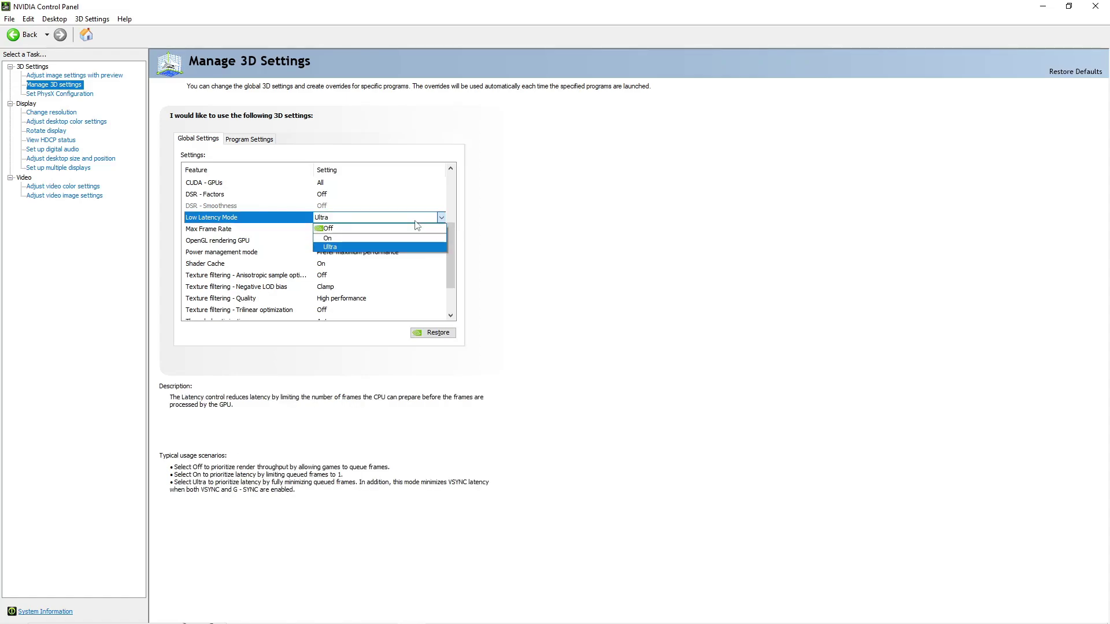
left_click(416, 220)
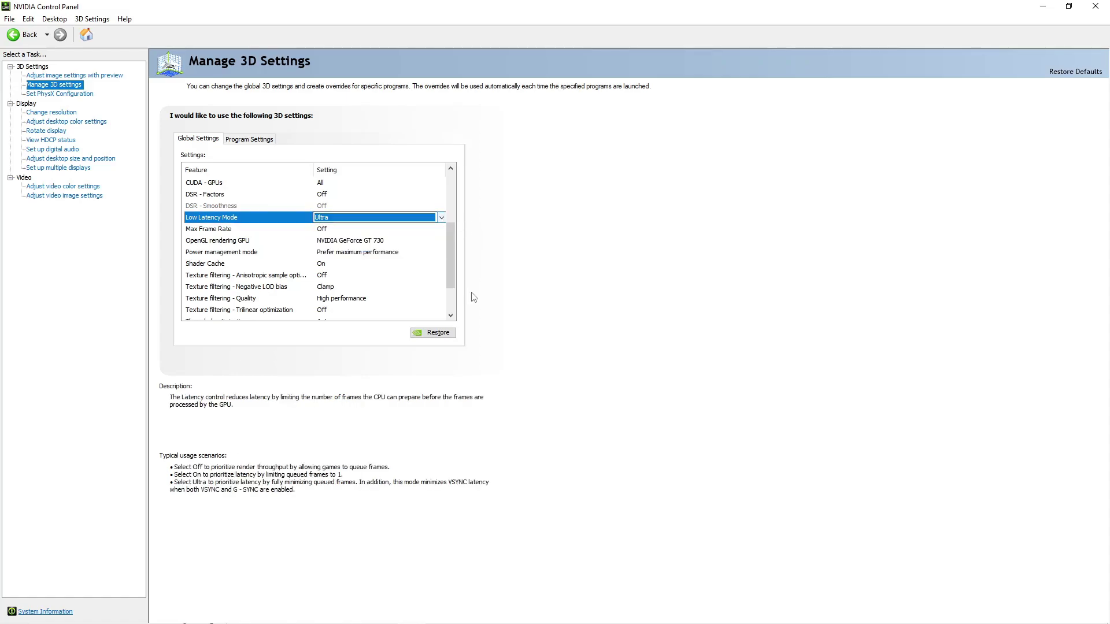
left_click(47, 75)
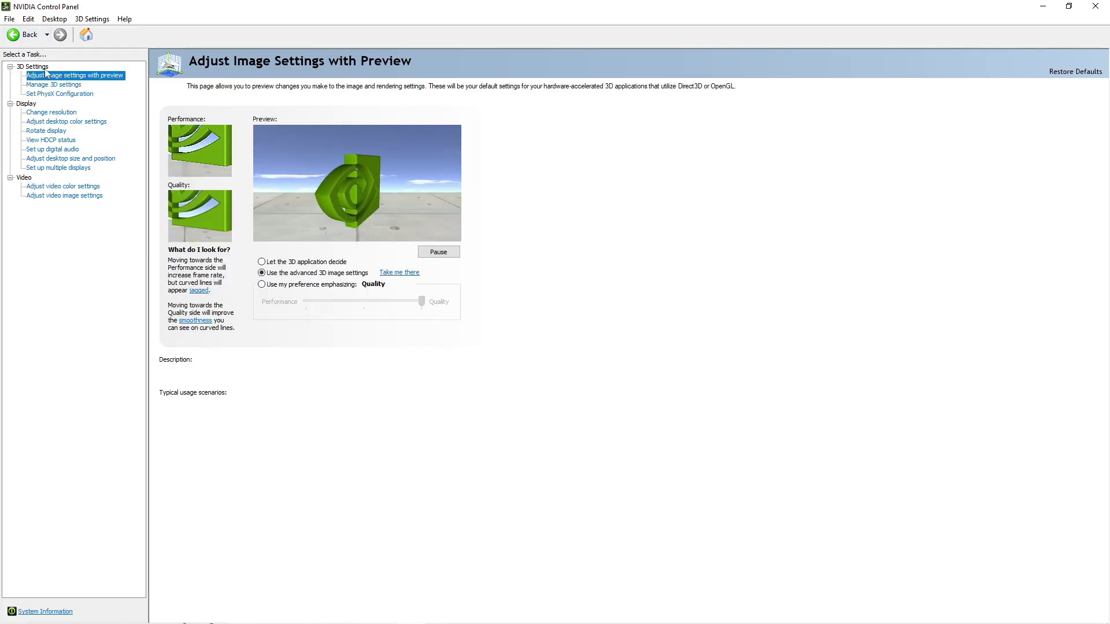